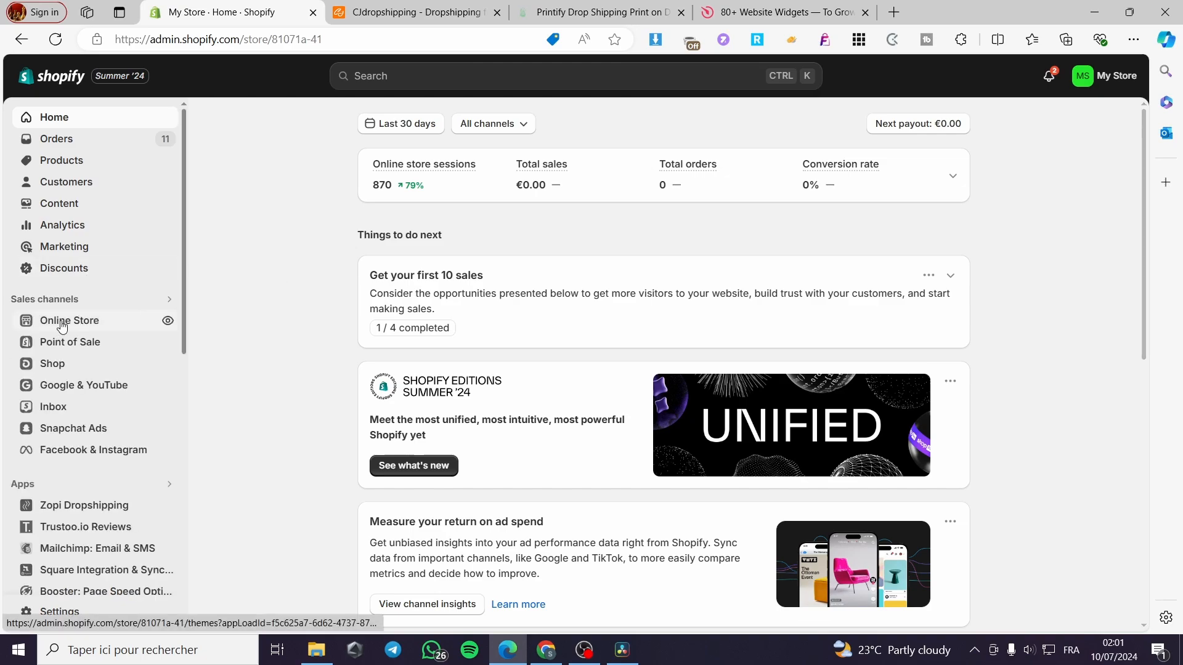
Open the Dawn theme of the online store for customization and show its Default product template
left_click(54, 327)
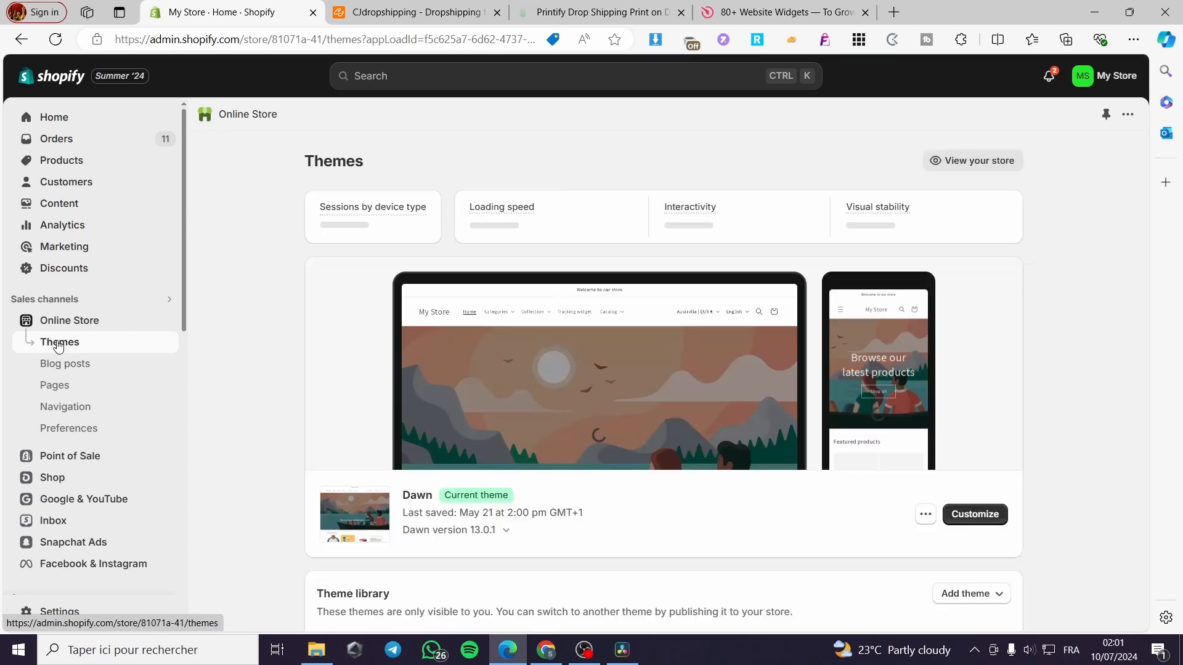
left_click(960, 518)
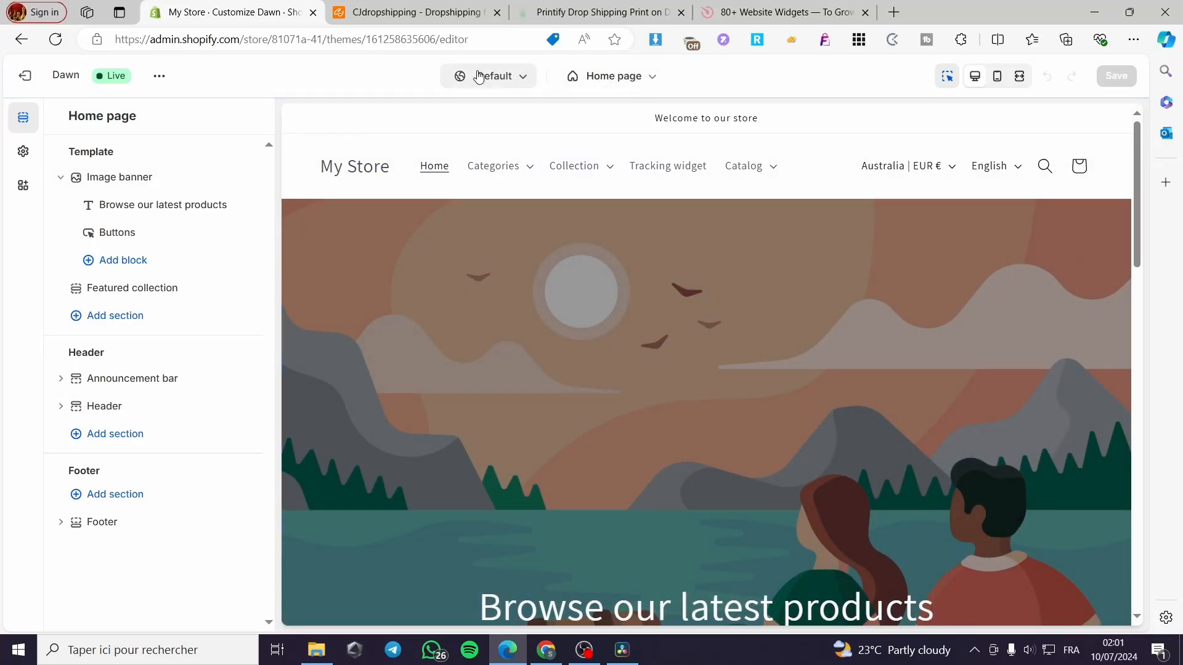
left_click(654, 82)
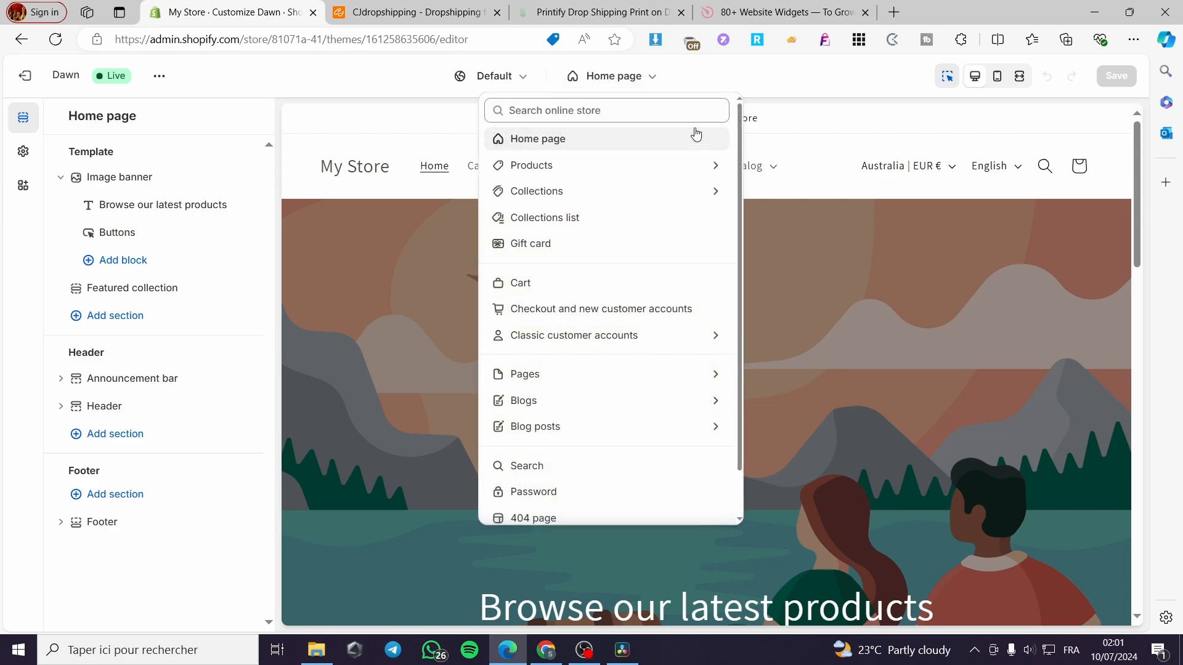
left_click(571, 172)
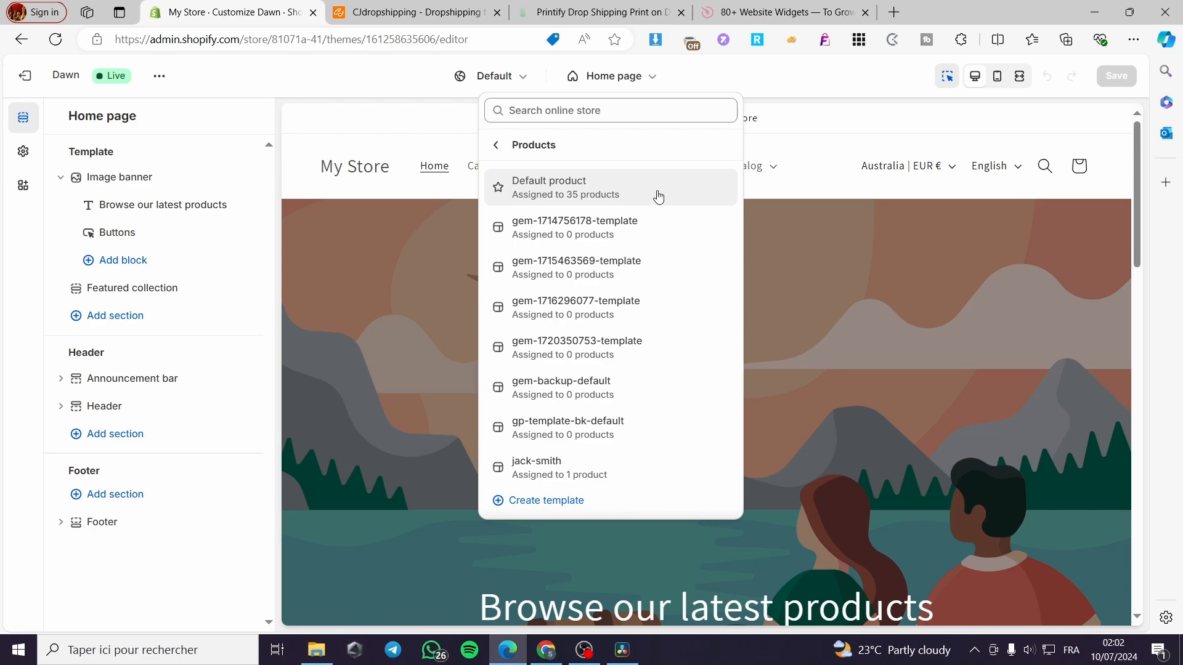
left_click(626, 195)
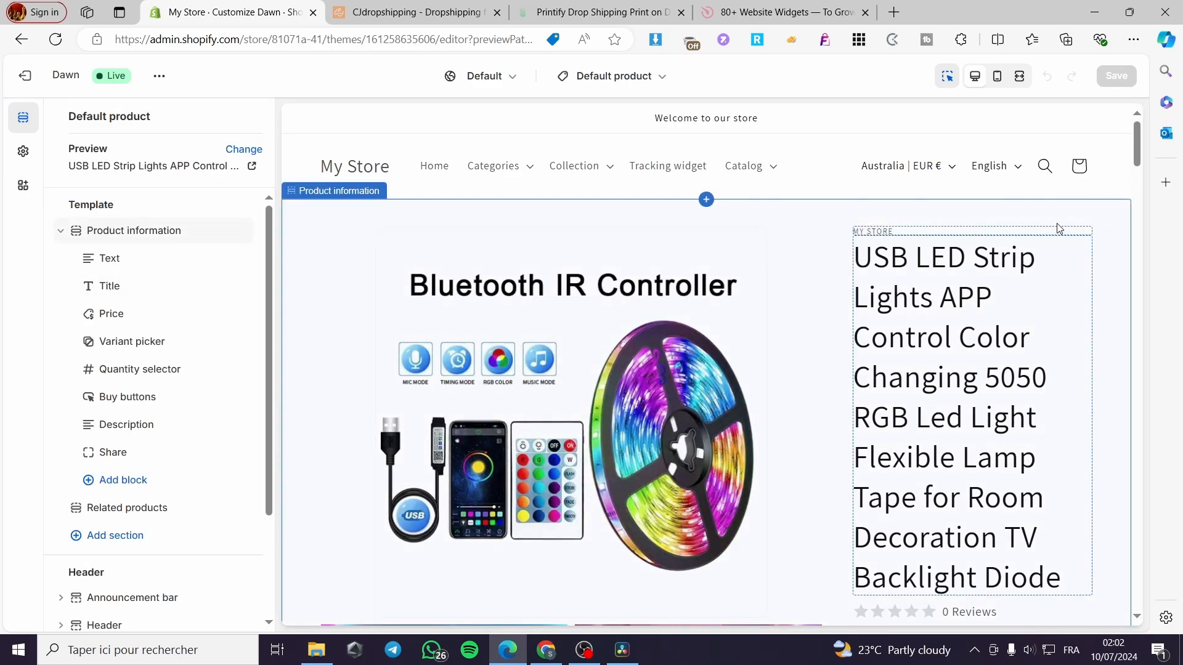
scroll(690, 352, "down", 10)
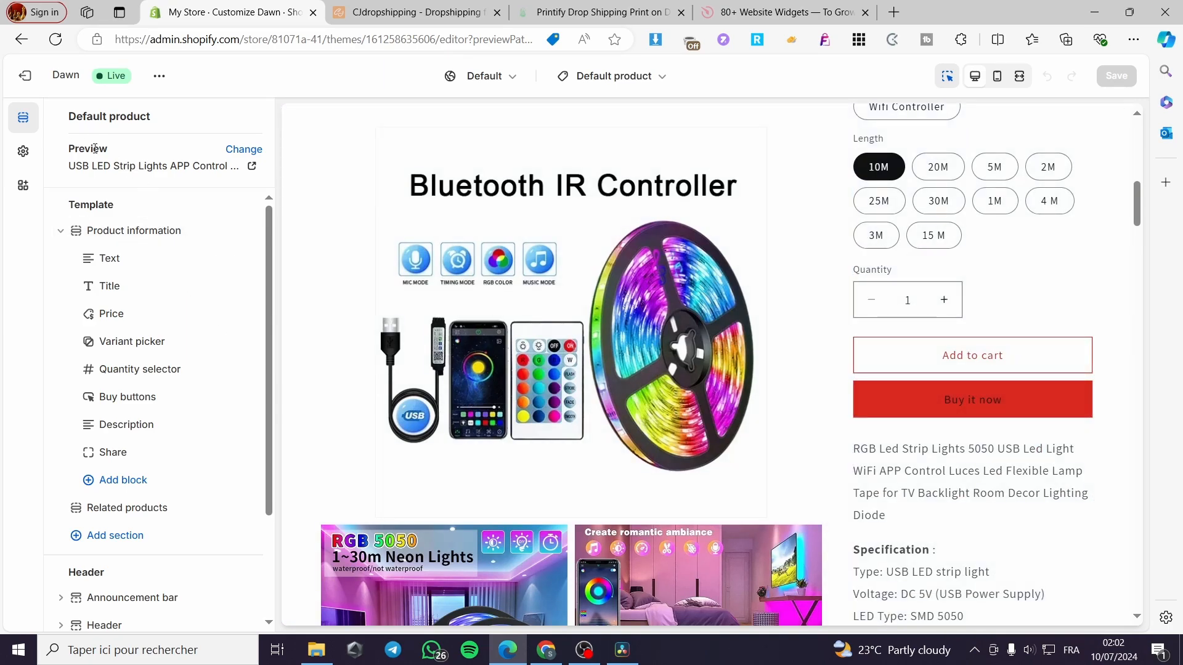
Change the Default product template's preview to the "Sweater Weather Staple" product and look over its page
left_click(245, 149)
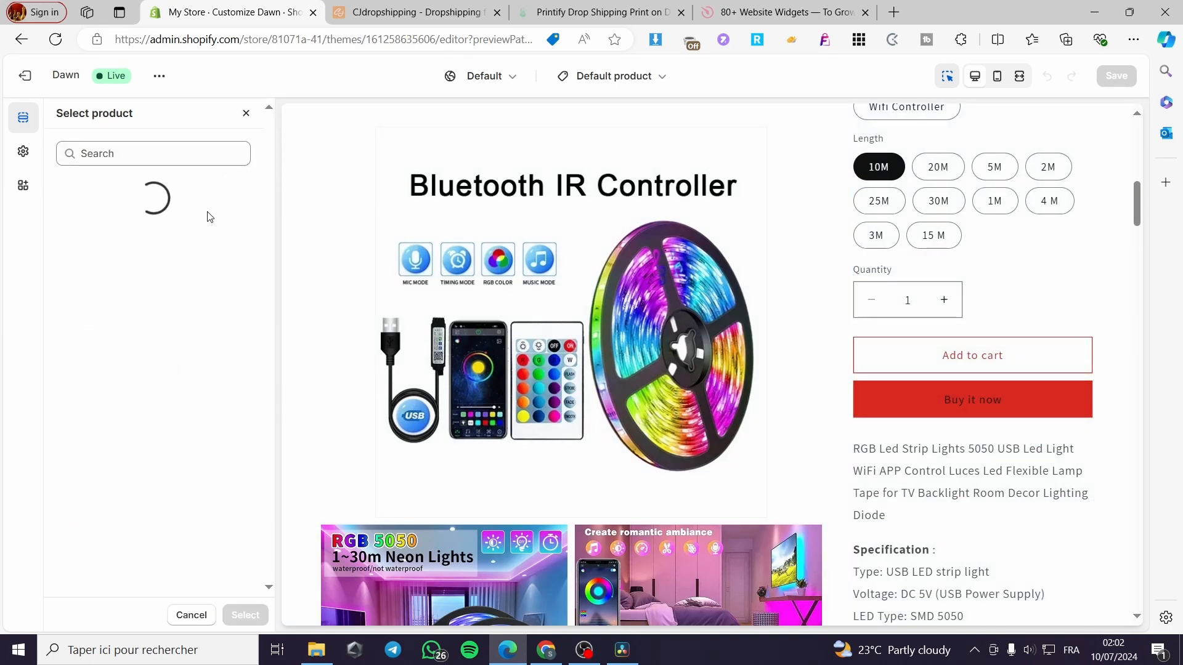
left_click(143, 186)
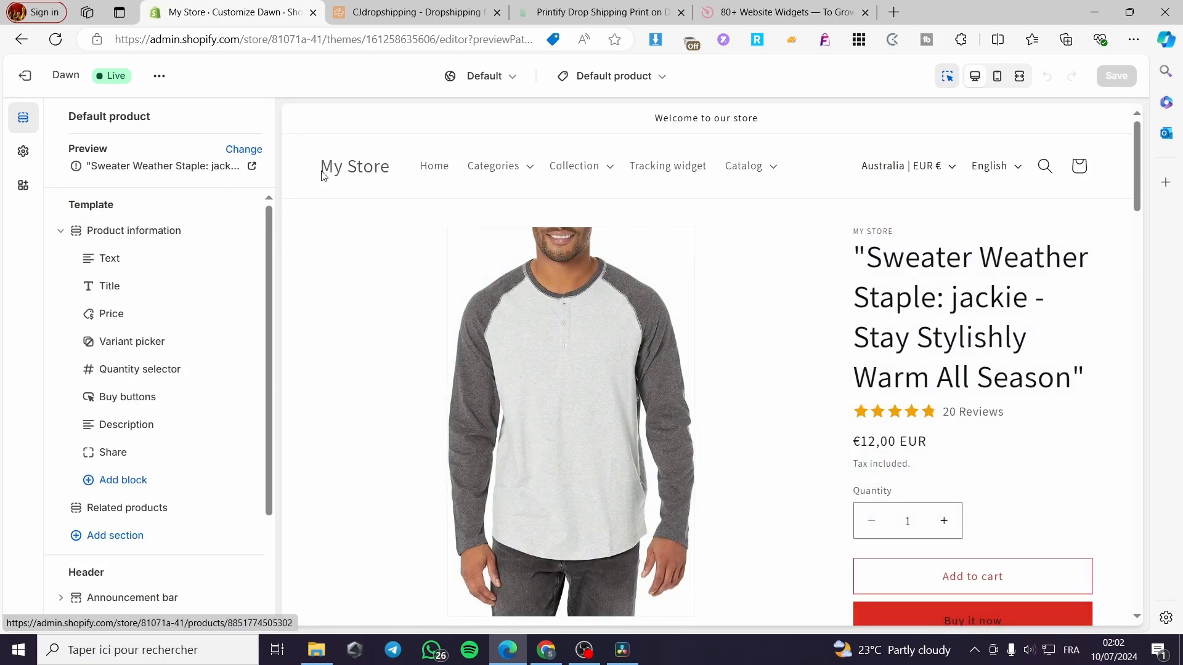
scroll(737, 352, "down", 5)
scroll(737, 351, "up", 5)
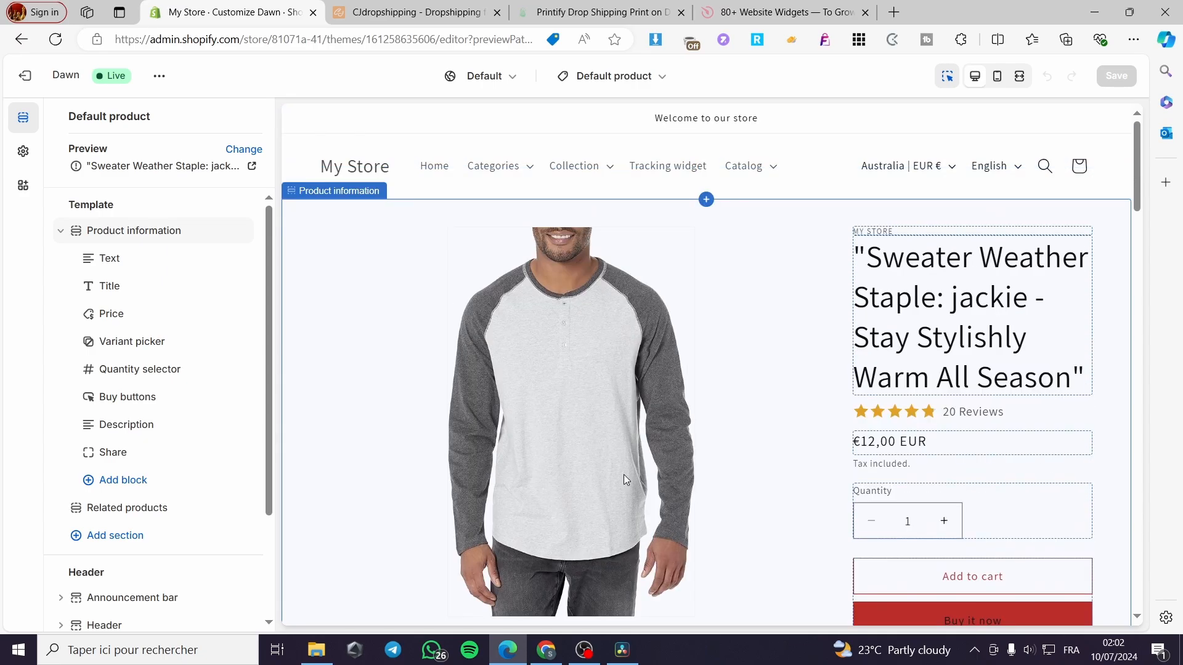
Show the existing custom product template that is assigned to 1 product
left_click(628, 78)
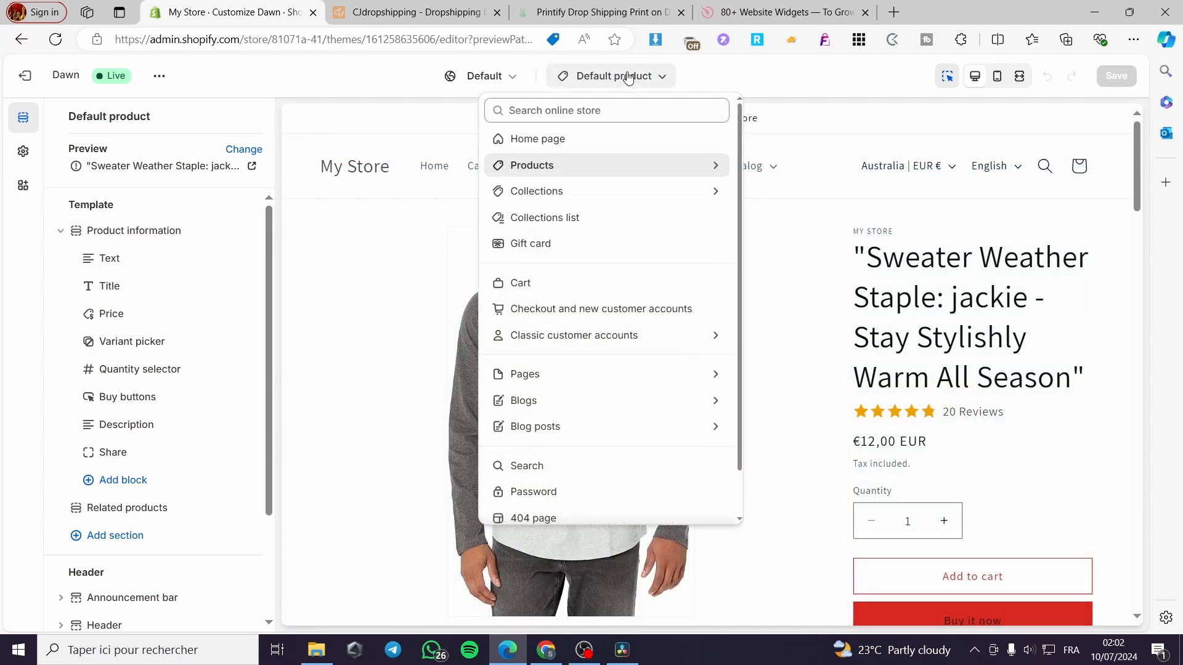
left_click(713, 166)
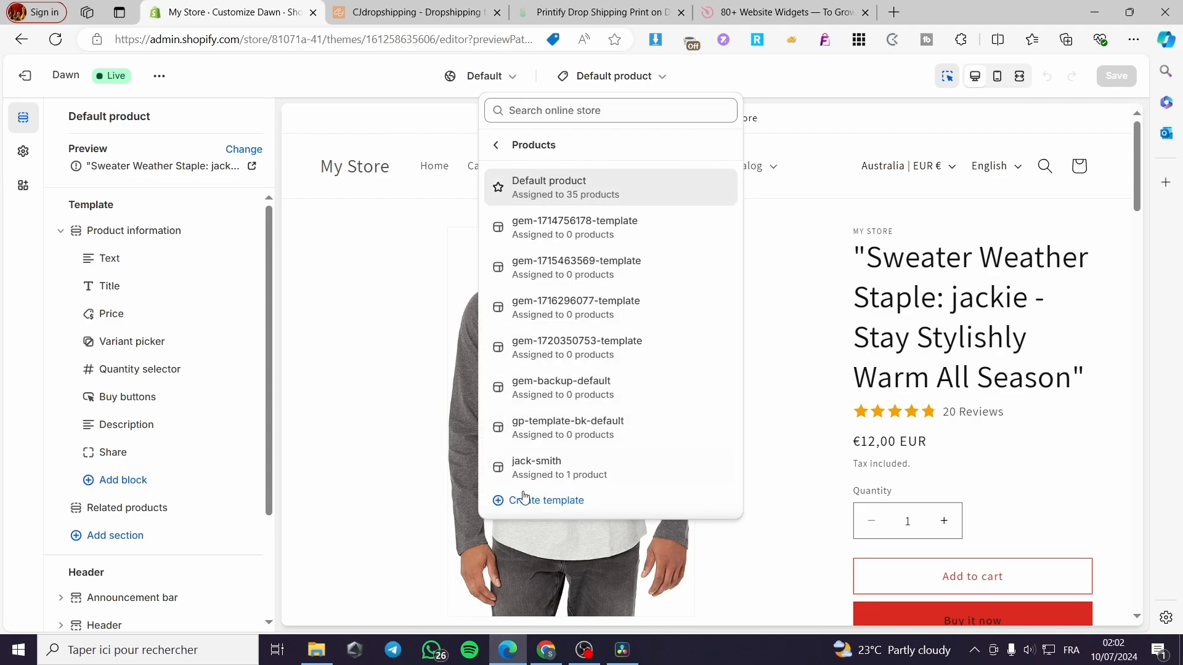
left_click(612, 472)
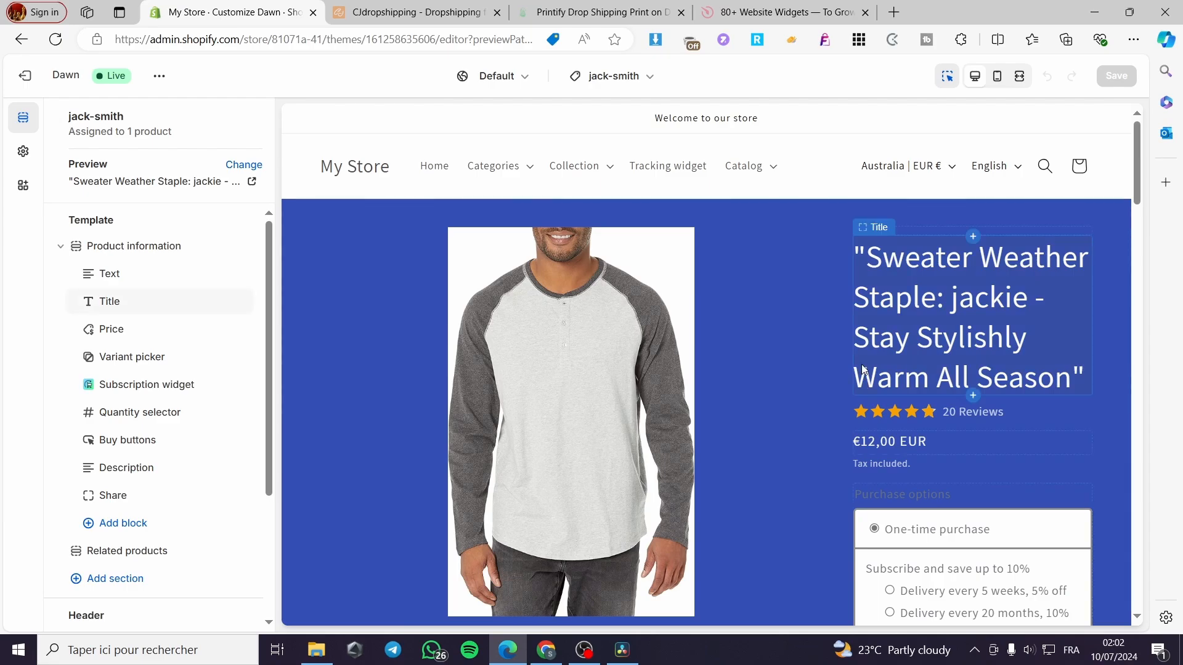
Examine this custom template's product page, including the subscription widget and product information settings, and return to its section overview
left_click(640, 79)
left_click(614, 168)
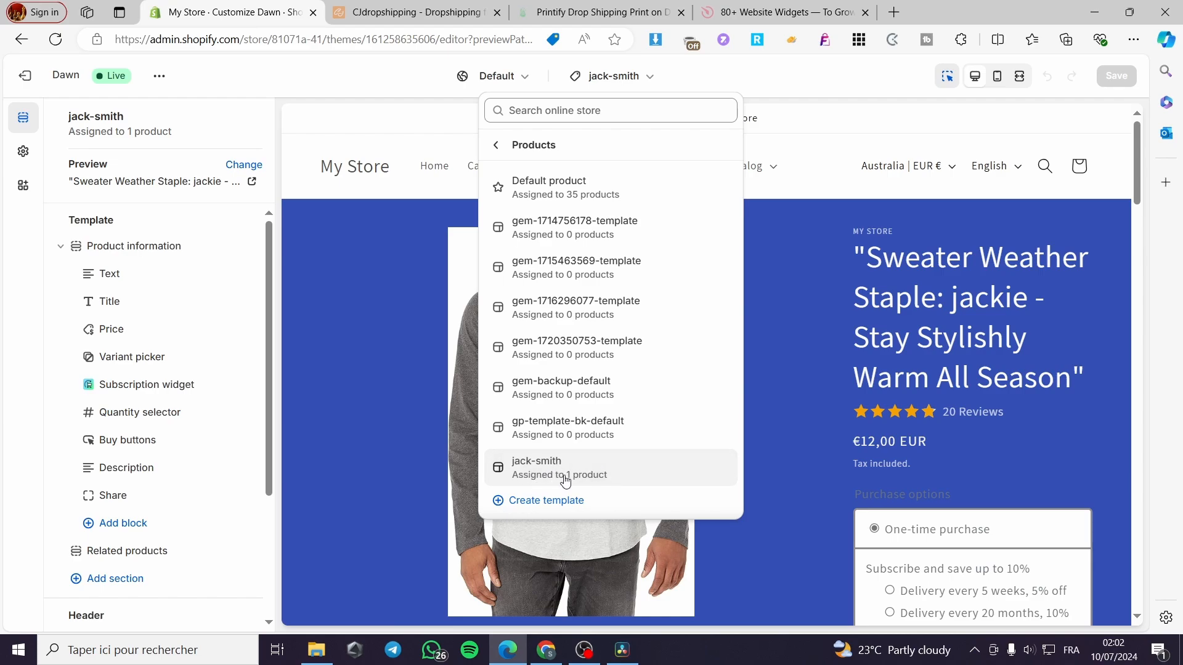
left_click(1094, 338)
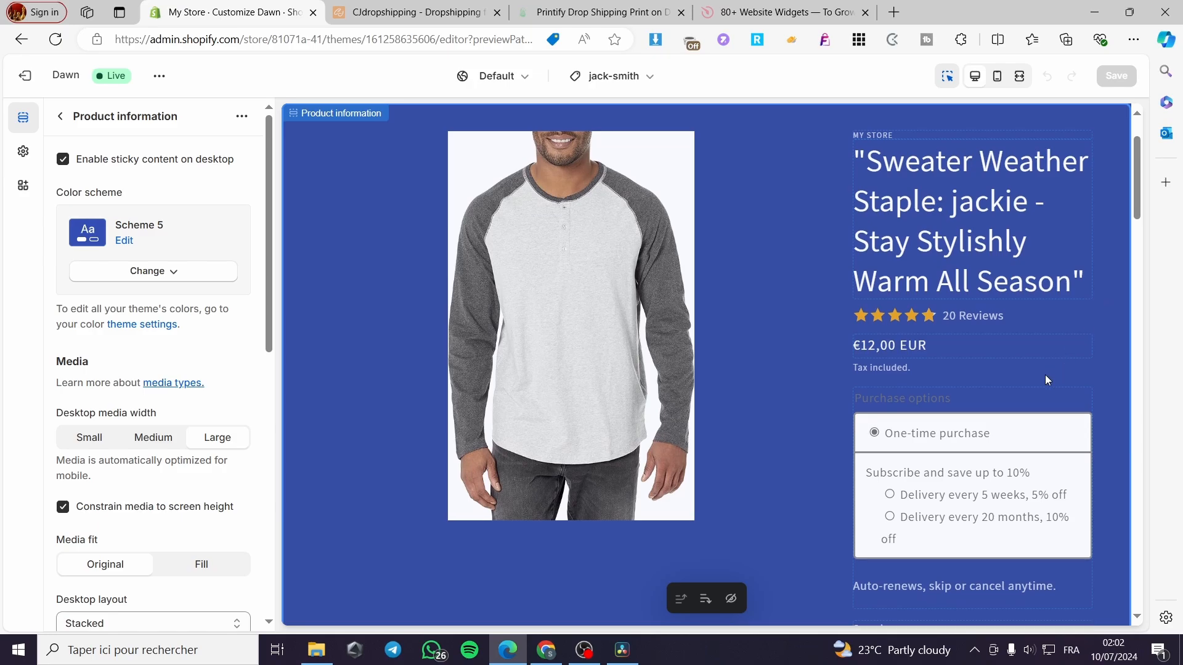
scroll(1046, 380, "down", 2)
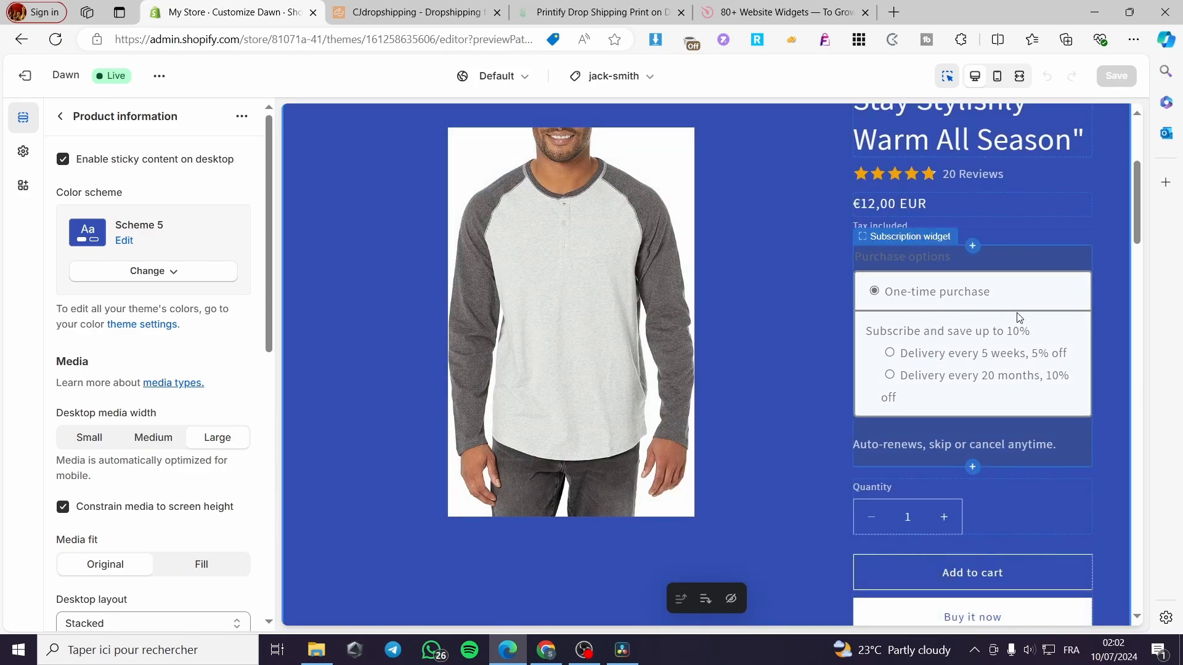
scroll(407, 375, "up", 2)
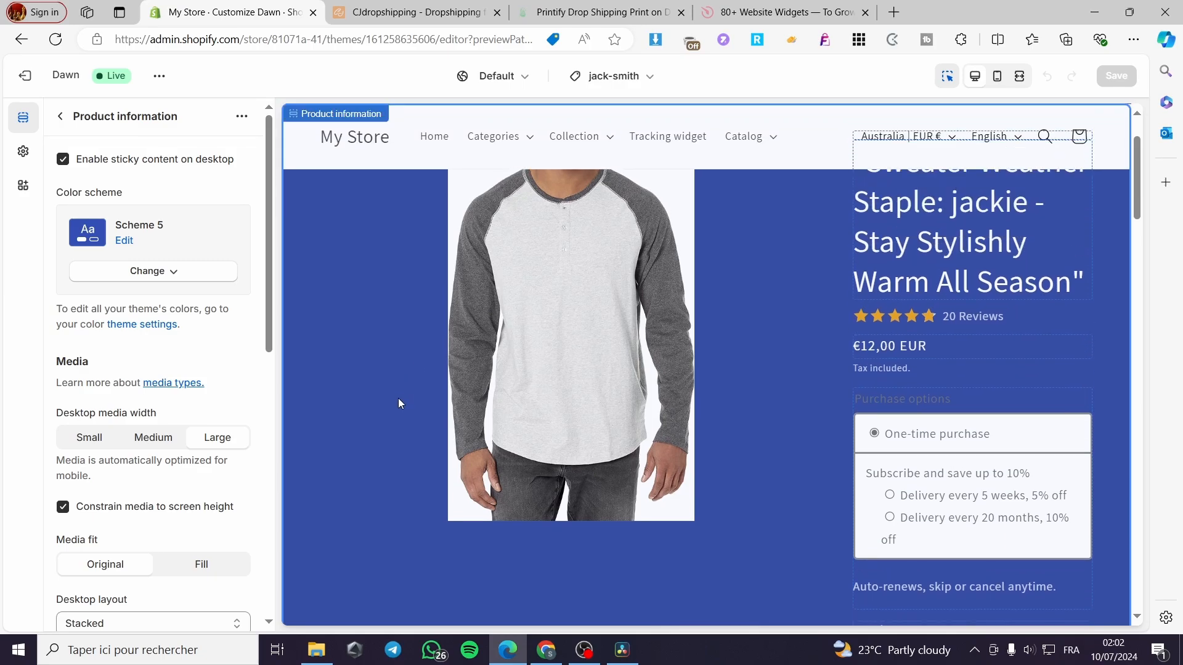
left_click(651, 79)
left_click(364, 312)
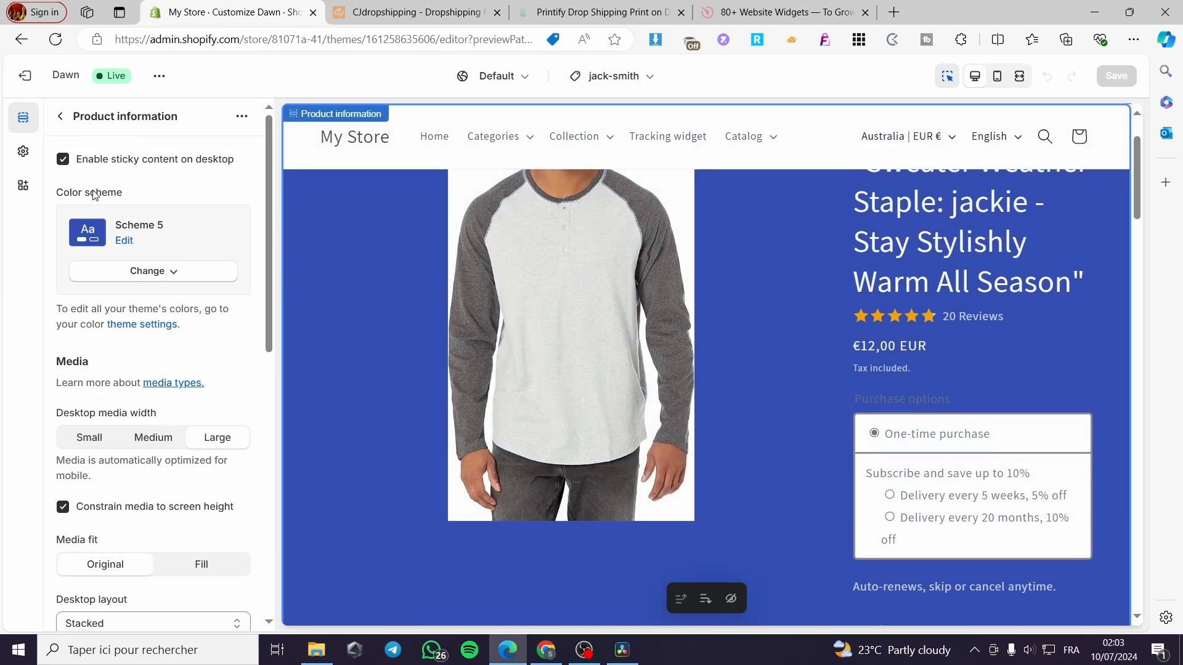
left_click(60, 117)
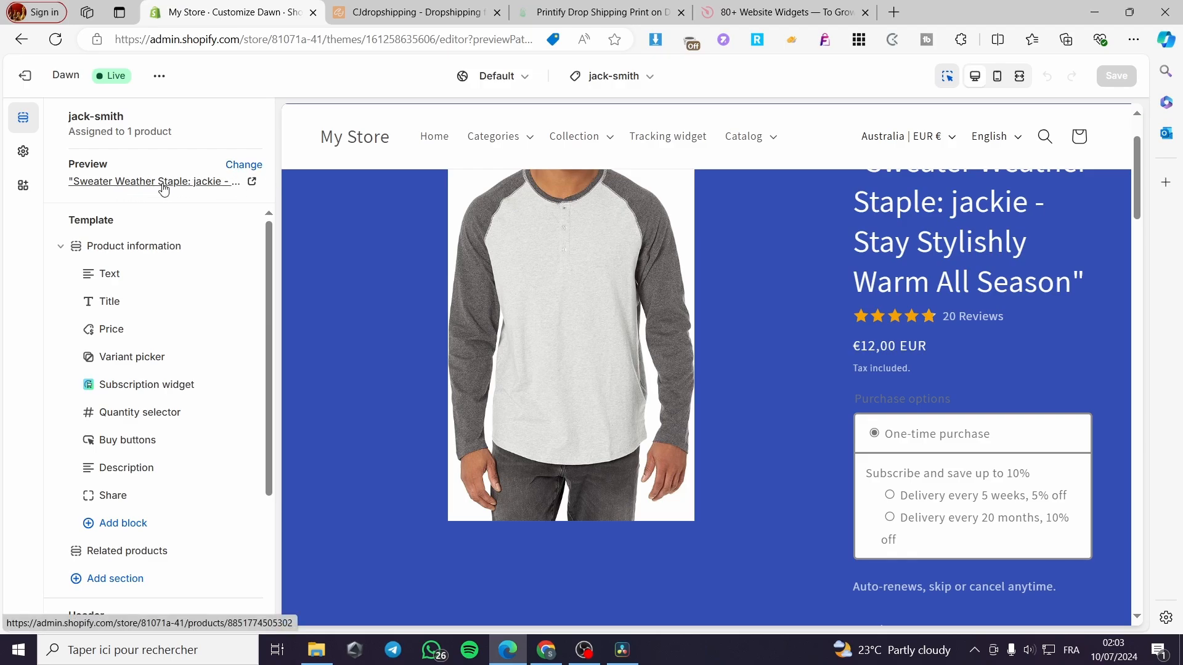
Switch back to the Default product template and preview it with the "Sweater Weather Staple" product
left_click(613, 75)
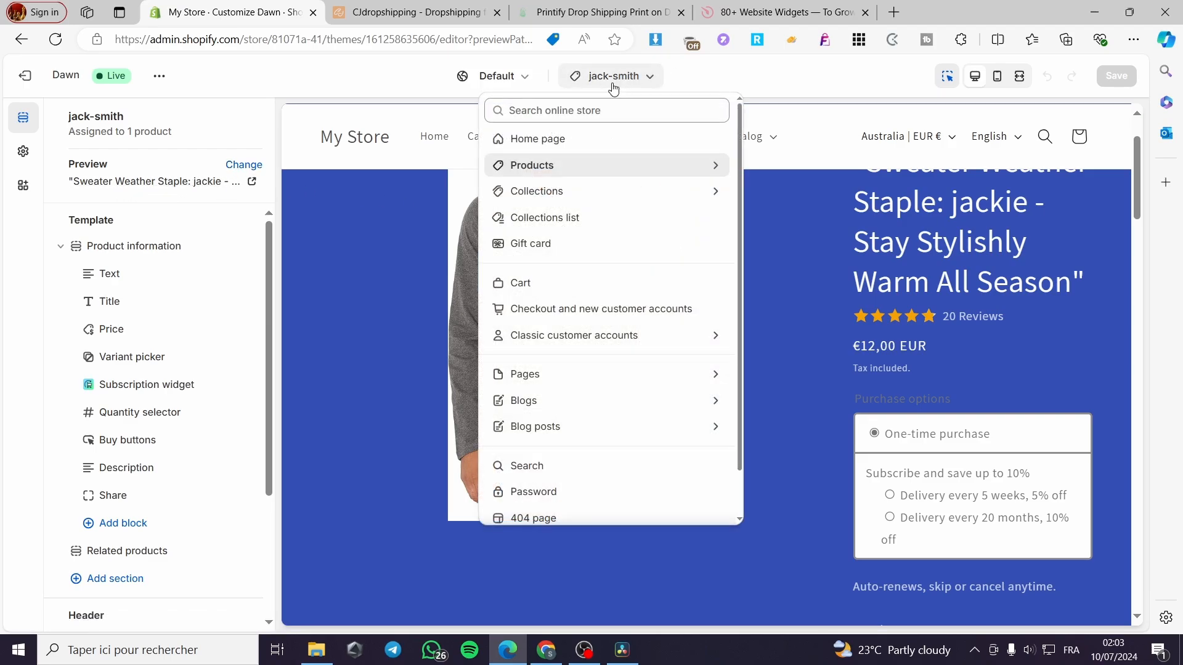
left_click(572, 172)
left_click(553, 183)
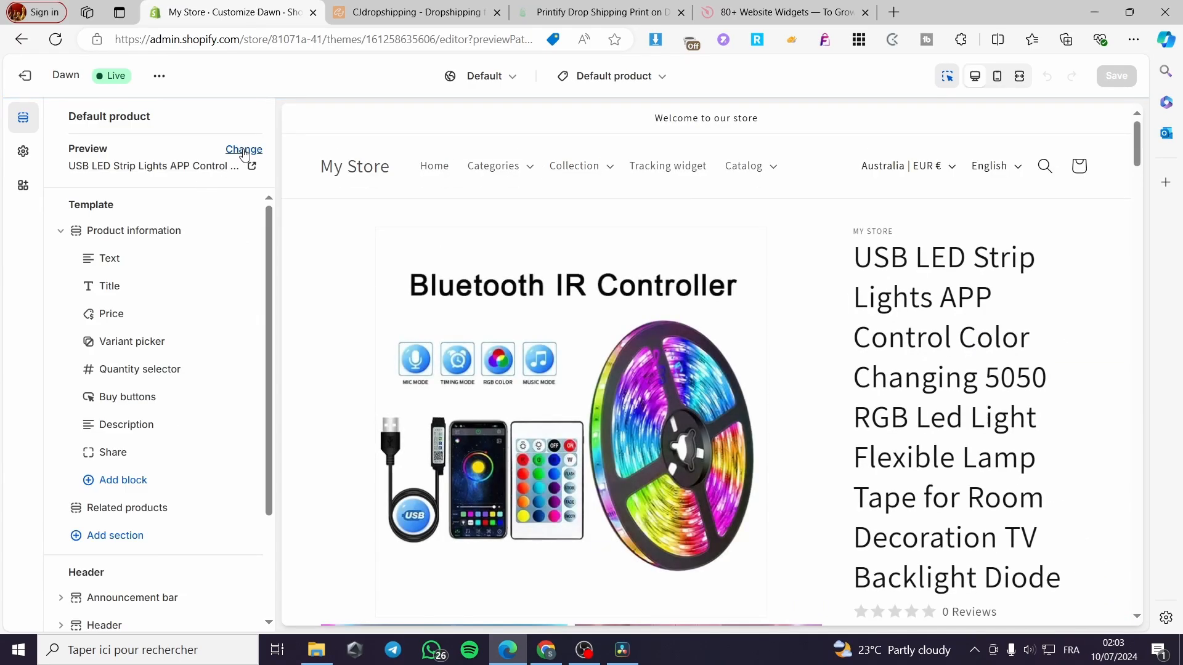
left_click(242, 149)
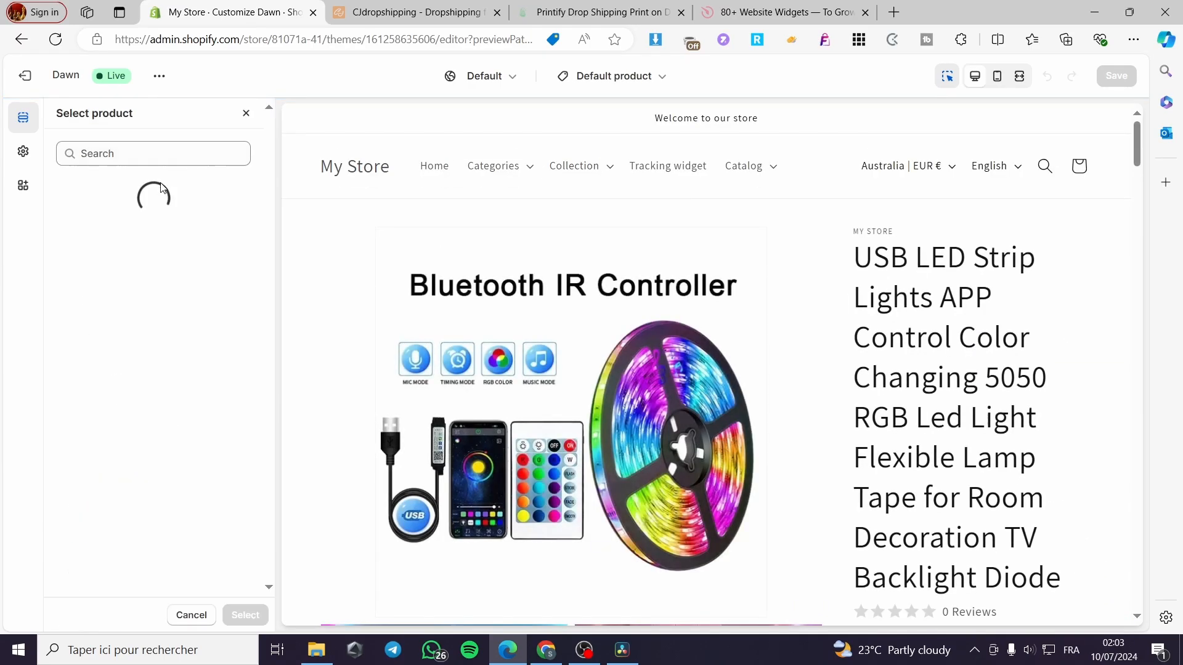
left_click(158, 184)
left_click(245, 614)
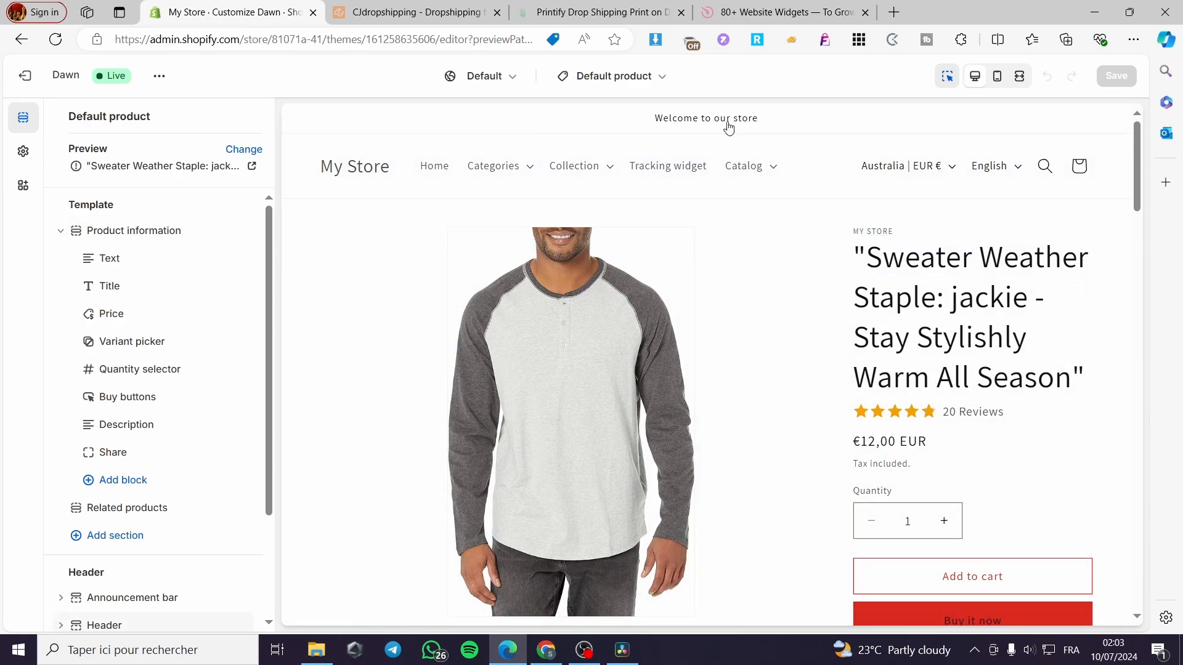
Create a new product template named "test smith" based on Default product
left_click(668, 82)
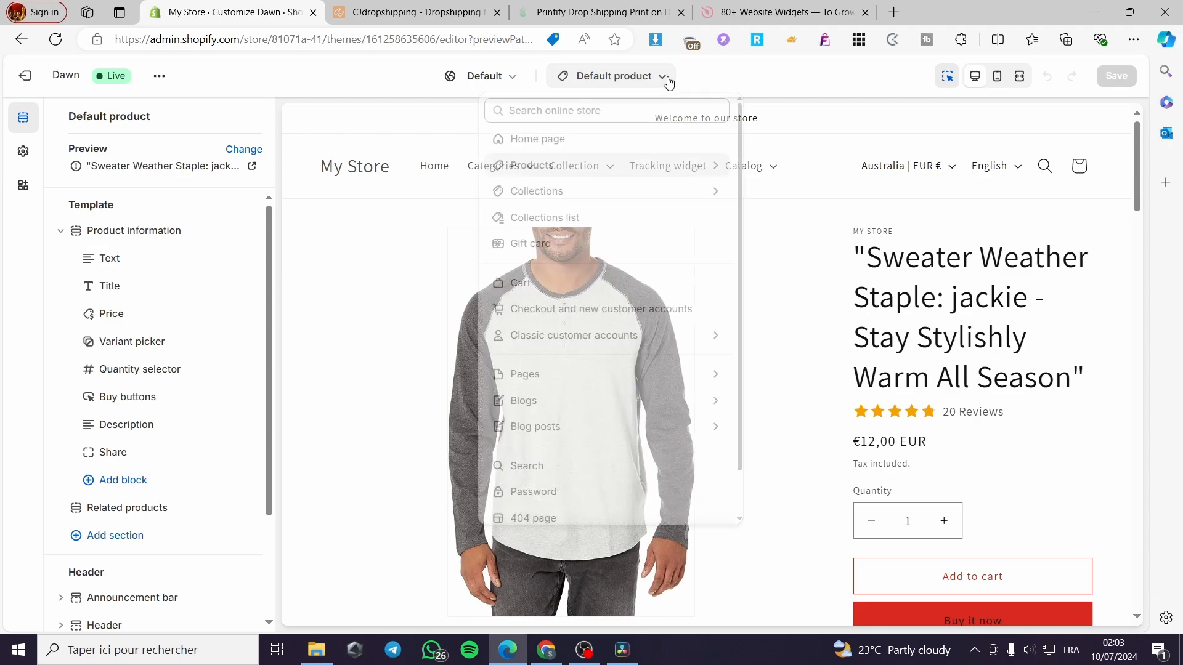
left_click(542, 167)
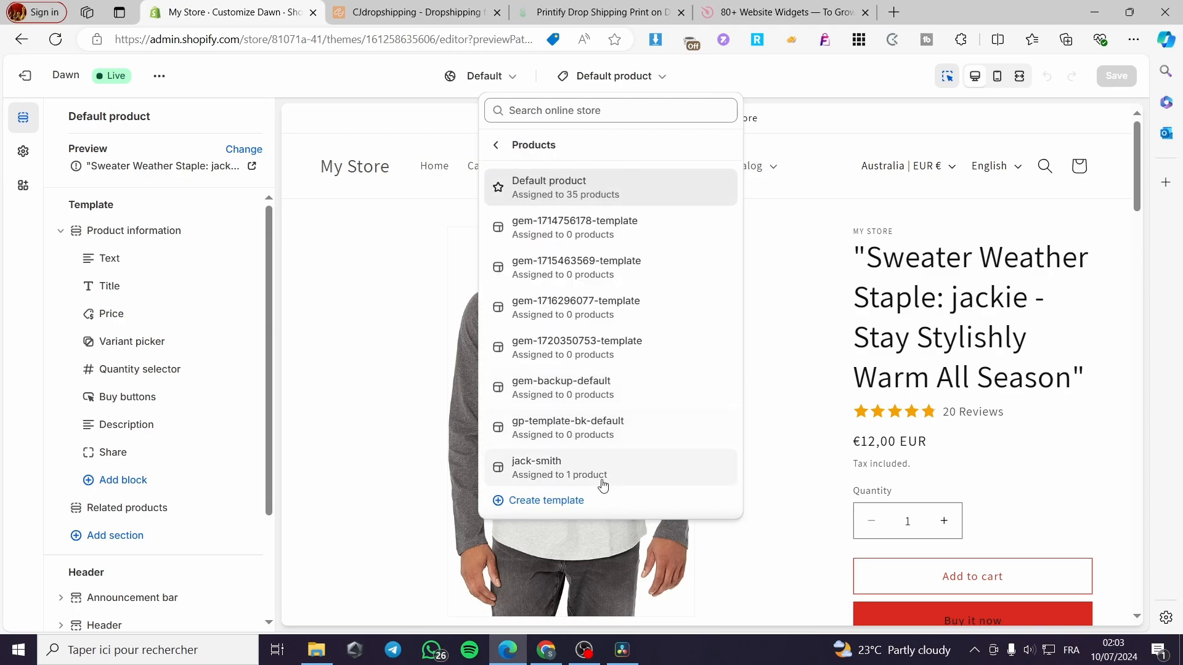
left_click(574, 504)
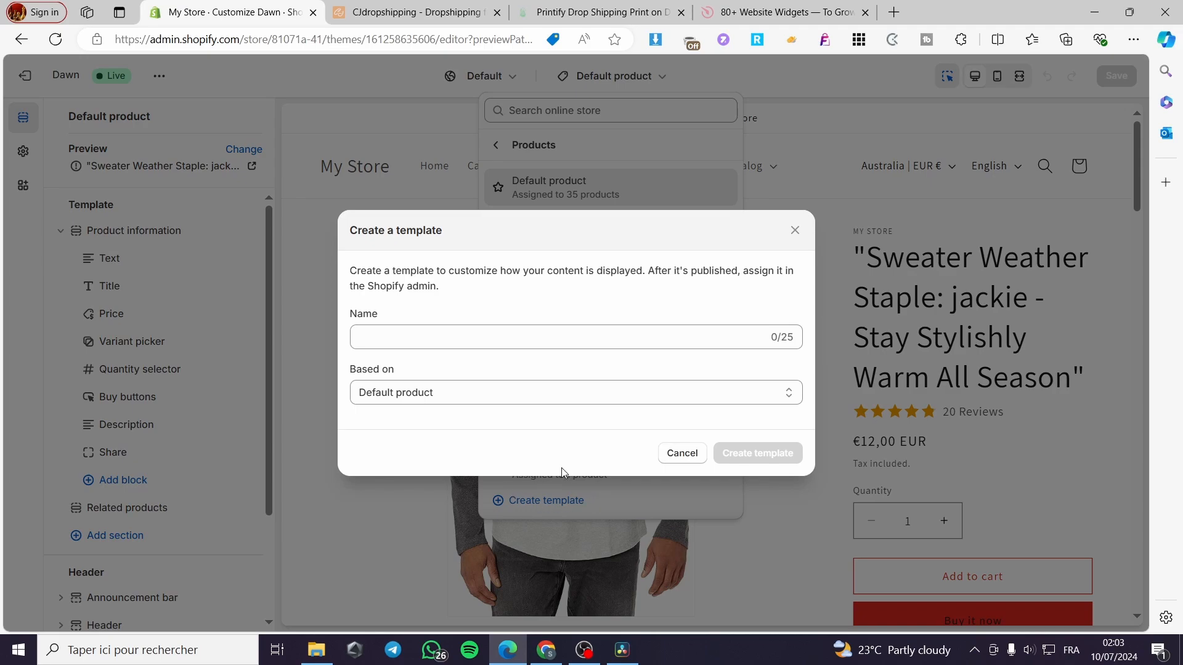
left_click(385, 333)
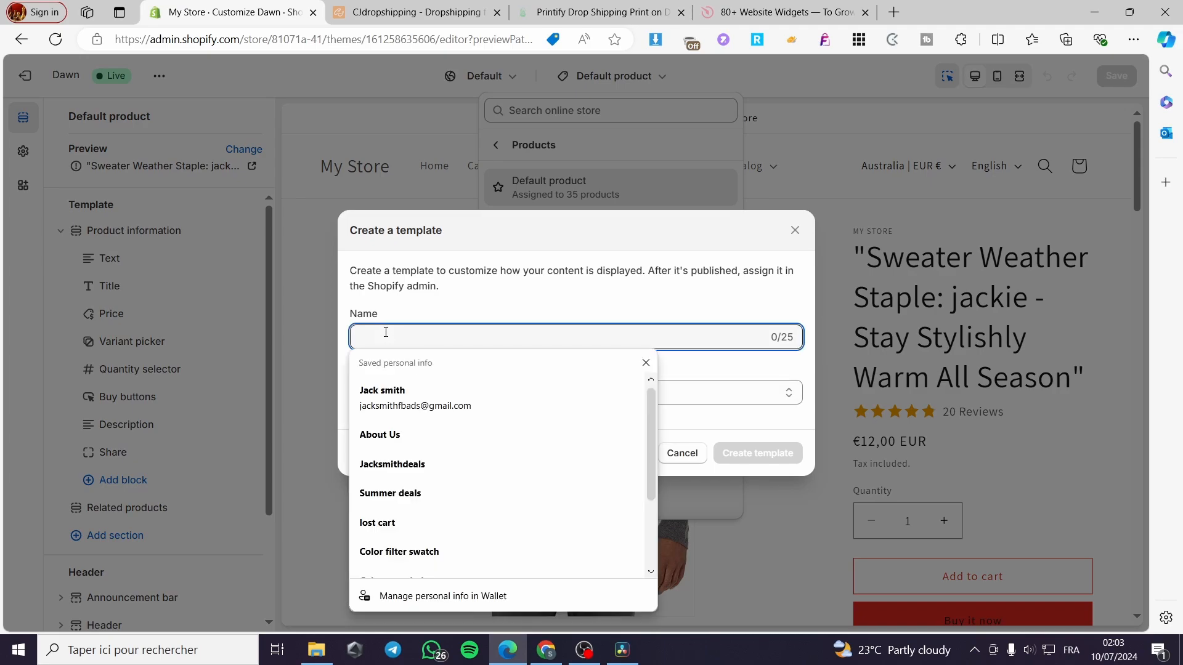
type("test")
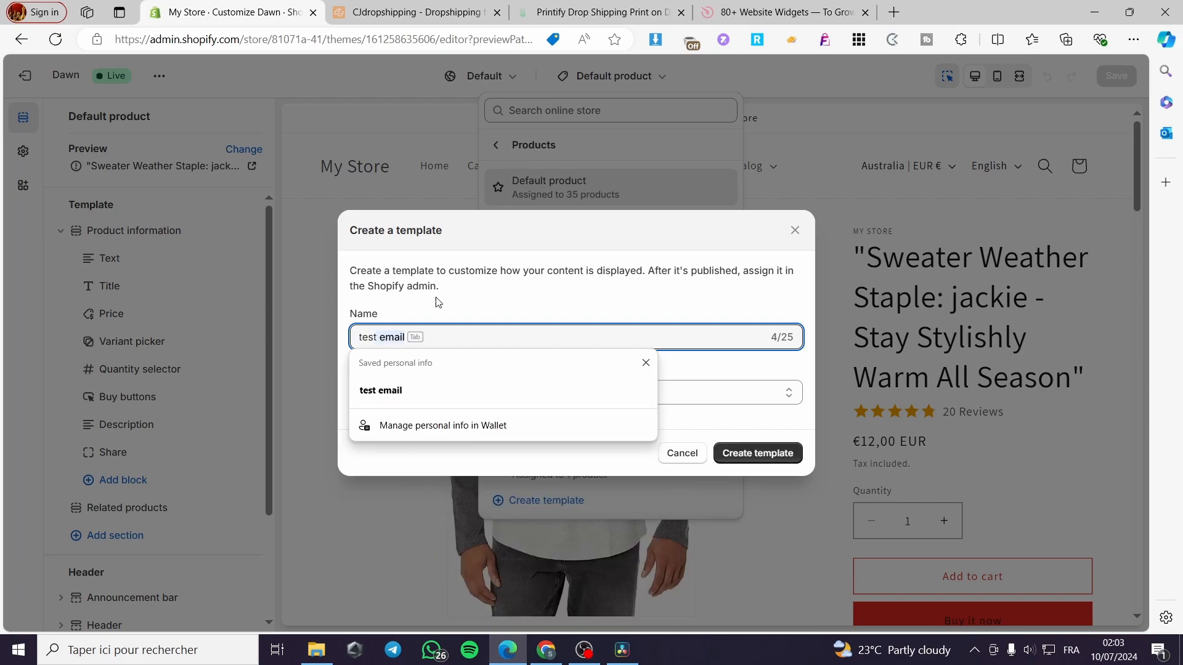
left_click(438, 302)
left_click(403, 342)
type("smith")
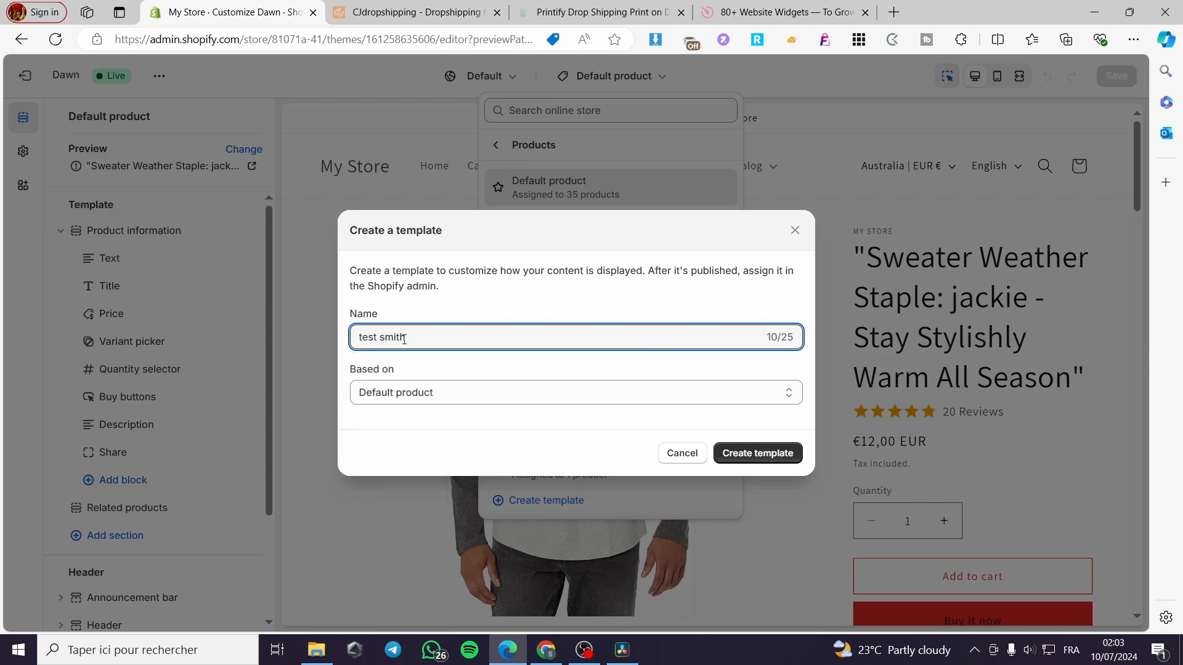
left_click(399, 395)
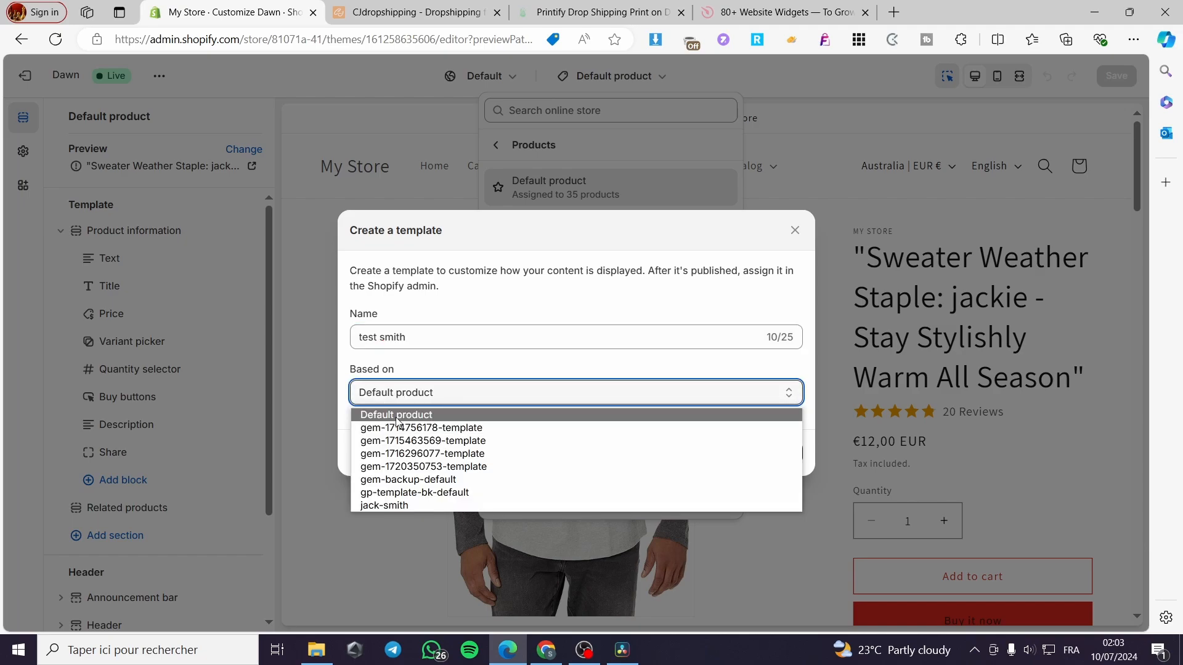
left_click(428, 421)
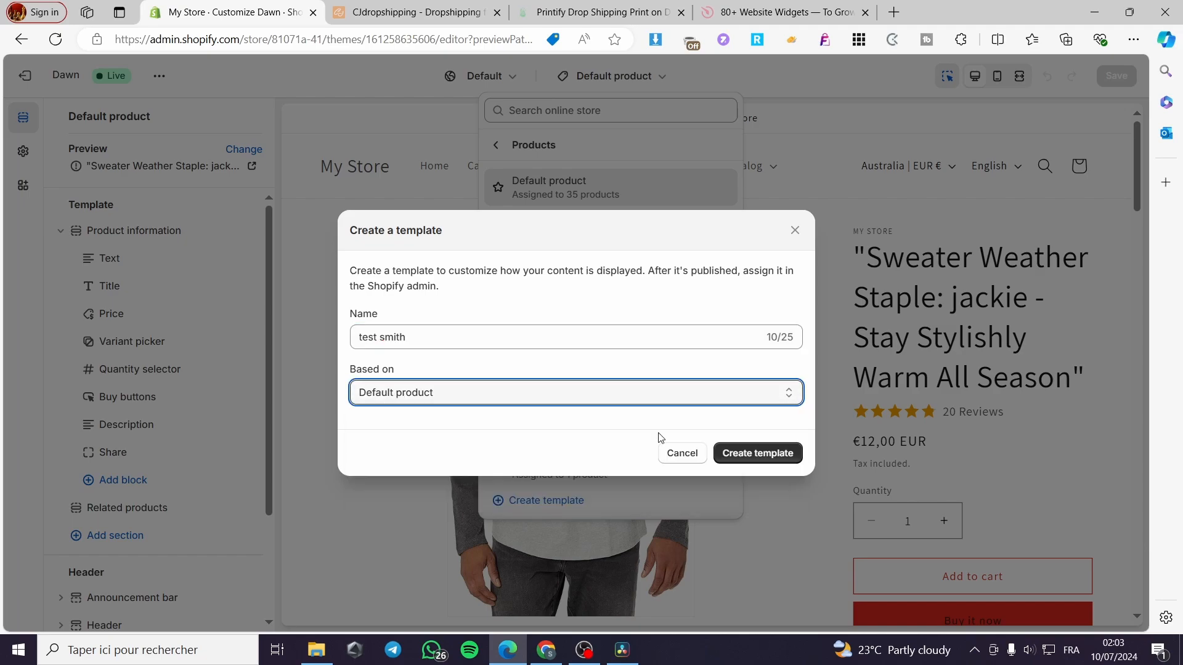
left_click(771, 456)
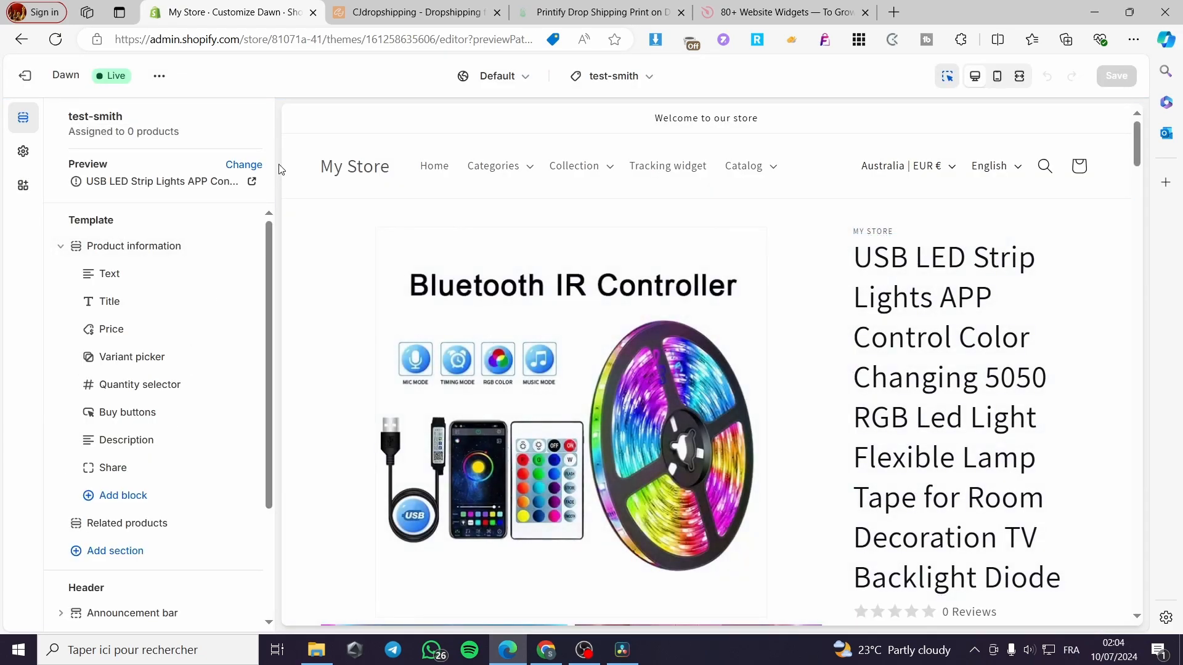
Check the product template list for the new test-smith template, and exit and reopen the Dawn theme editor
left_click(622, 78)
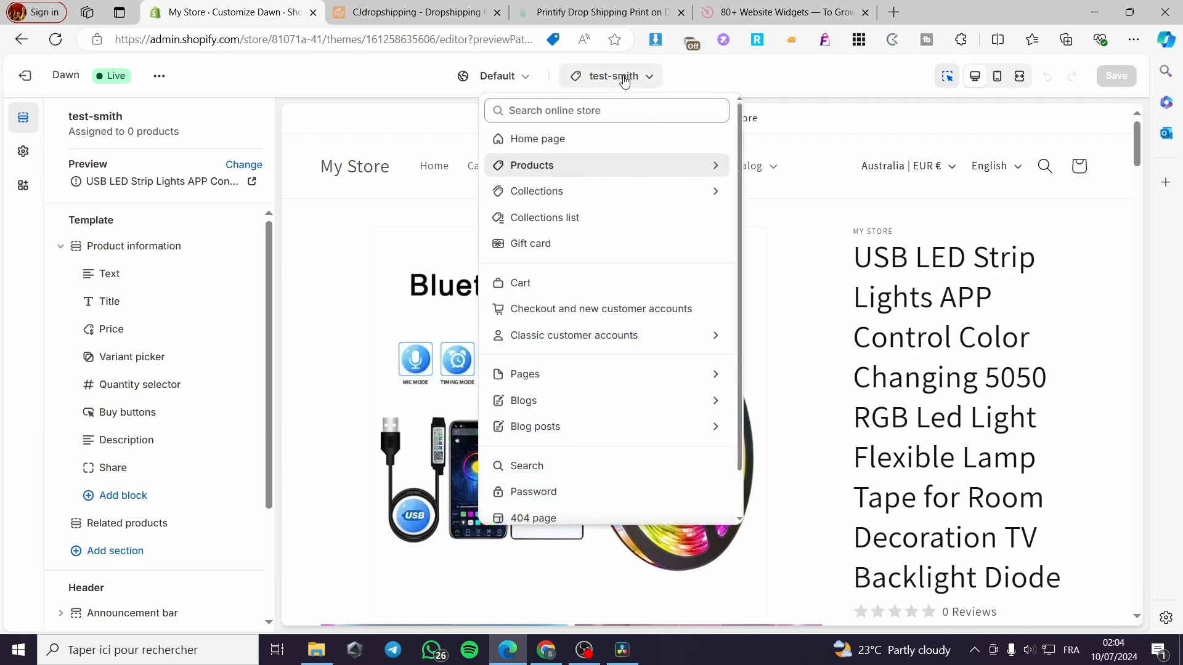
left_click(647, 163)
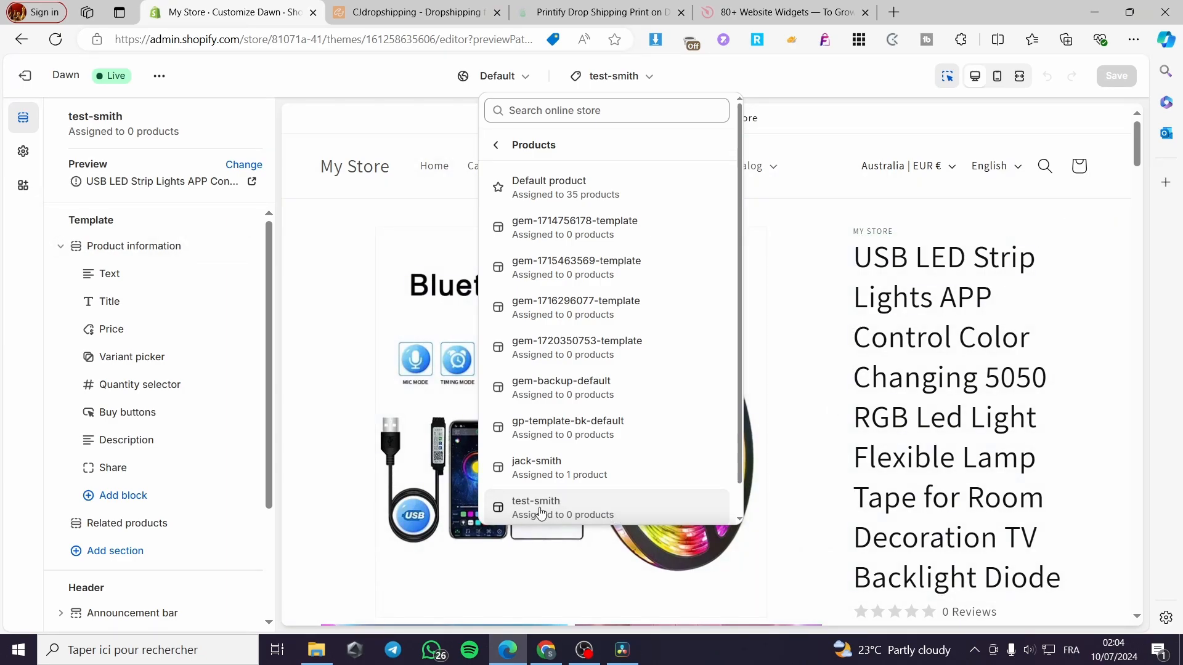
left_click(37, 76)
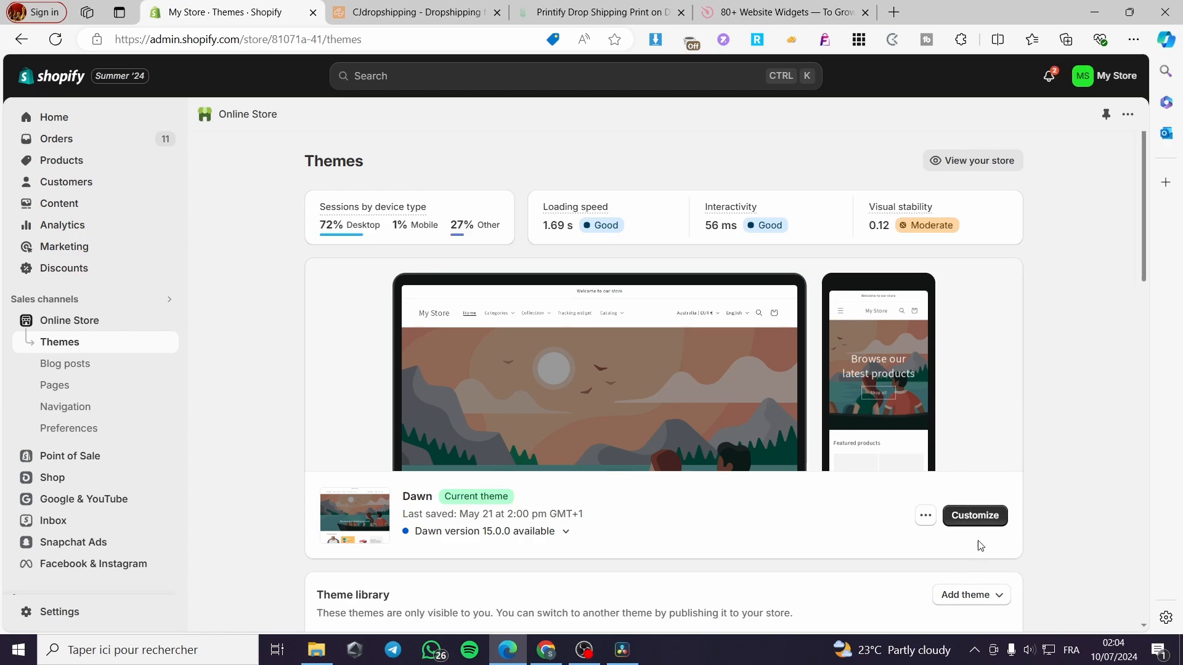
left_click(976, 516)
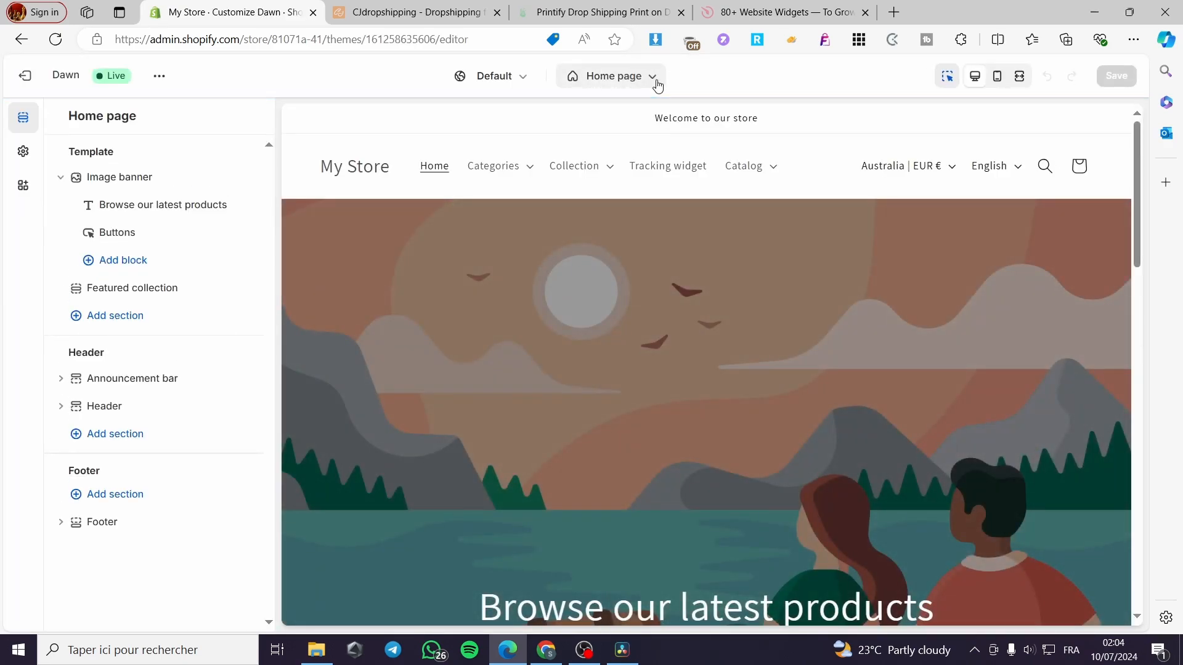
Check the test-smith entry in the product template list and exit the Dawn theme editor
left_click(653, 78)
left_click(553, 167)
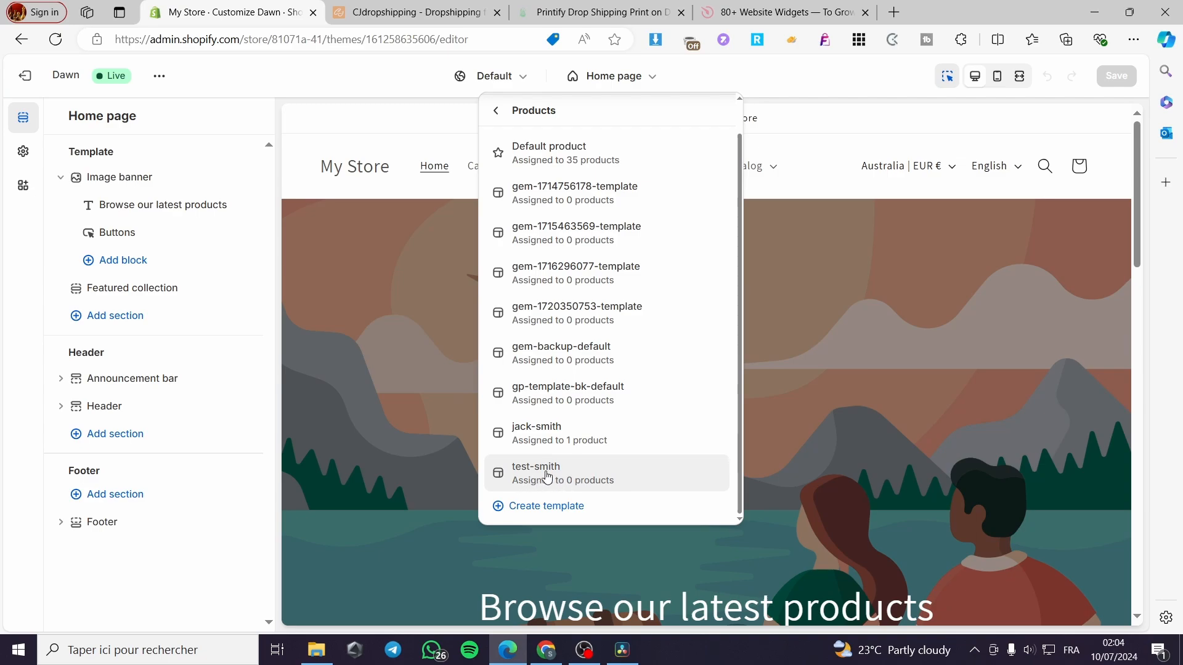
left_click(1037, 120)
left_click(25, 76)
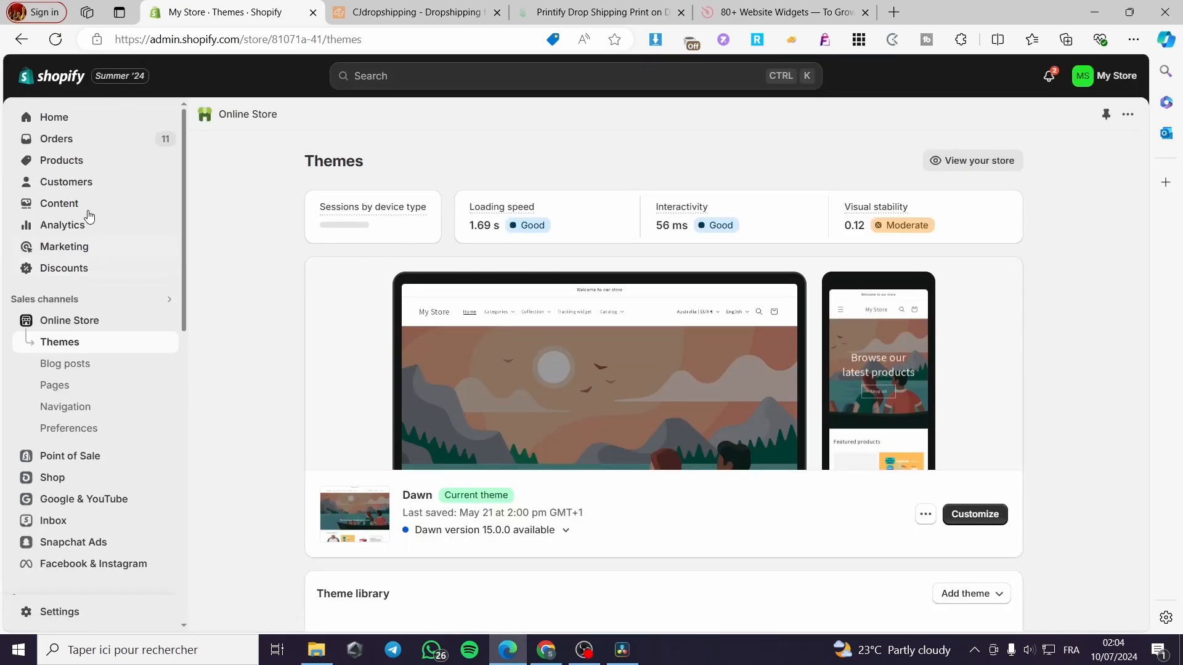
Open the "3D Pirate Camp for kids and decoration" product from the store's product list
left_click(49, 161)
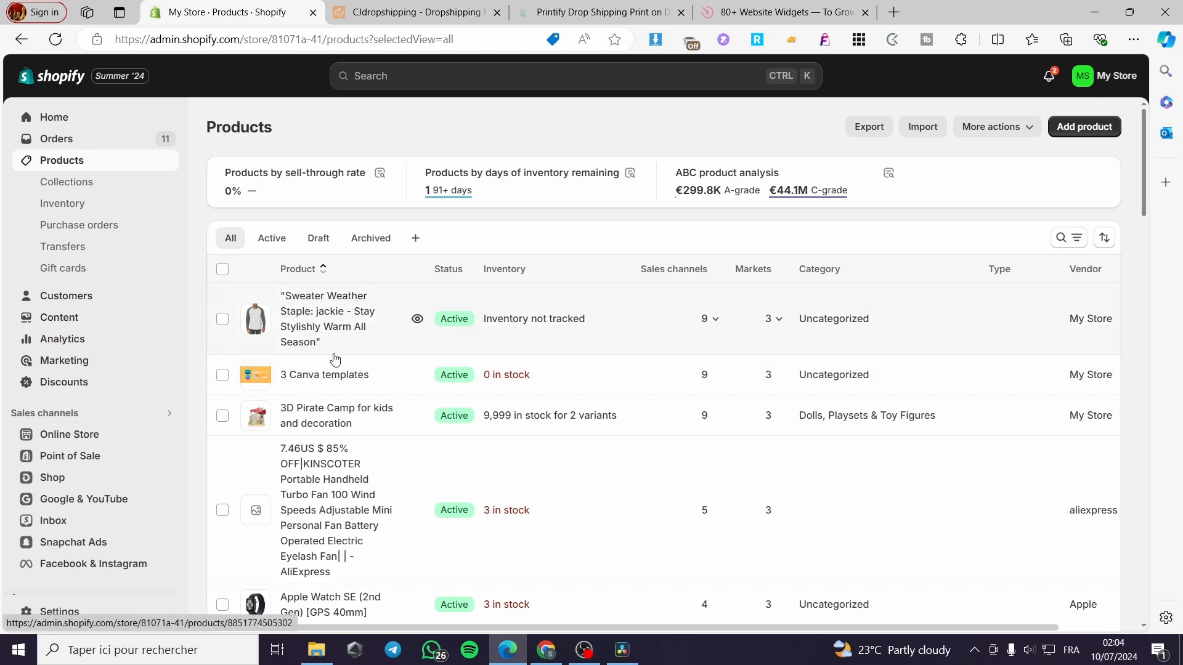
scroll(332, 357, "down", 4)
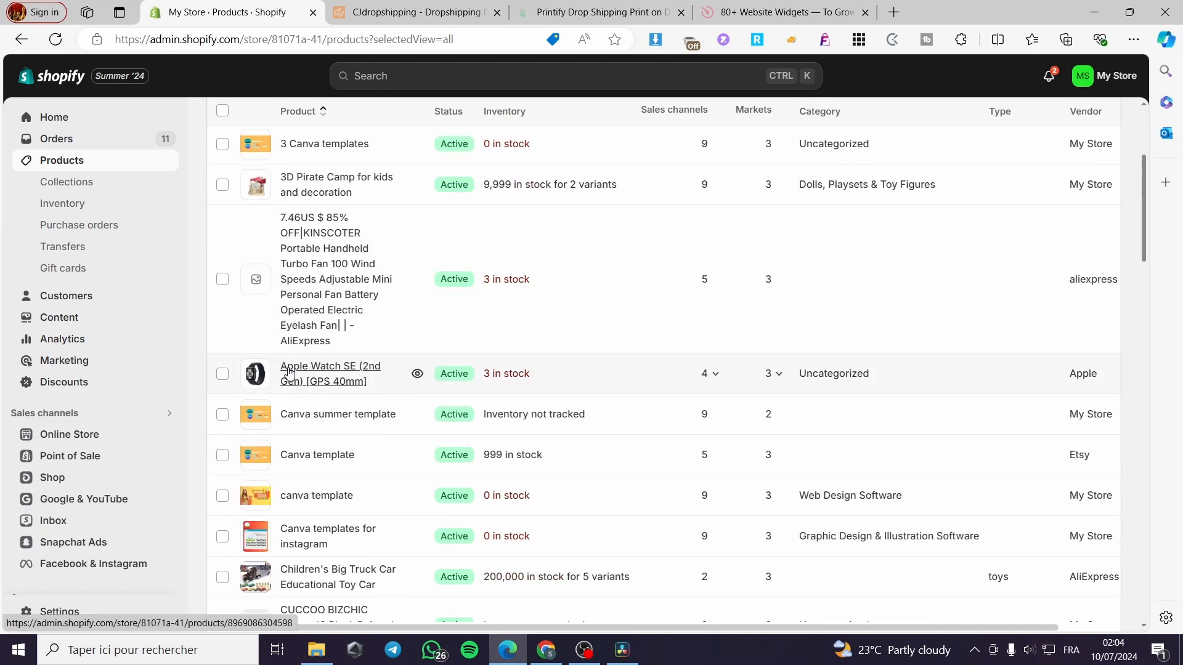
scroll(299, 369, "up", 3)
left_click(311, 334)
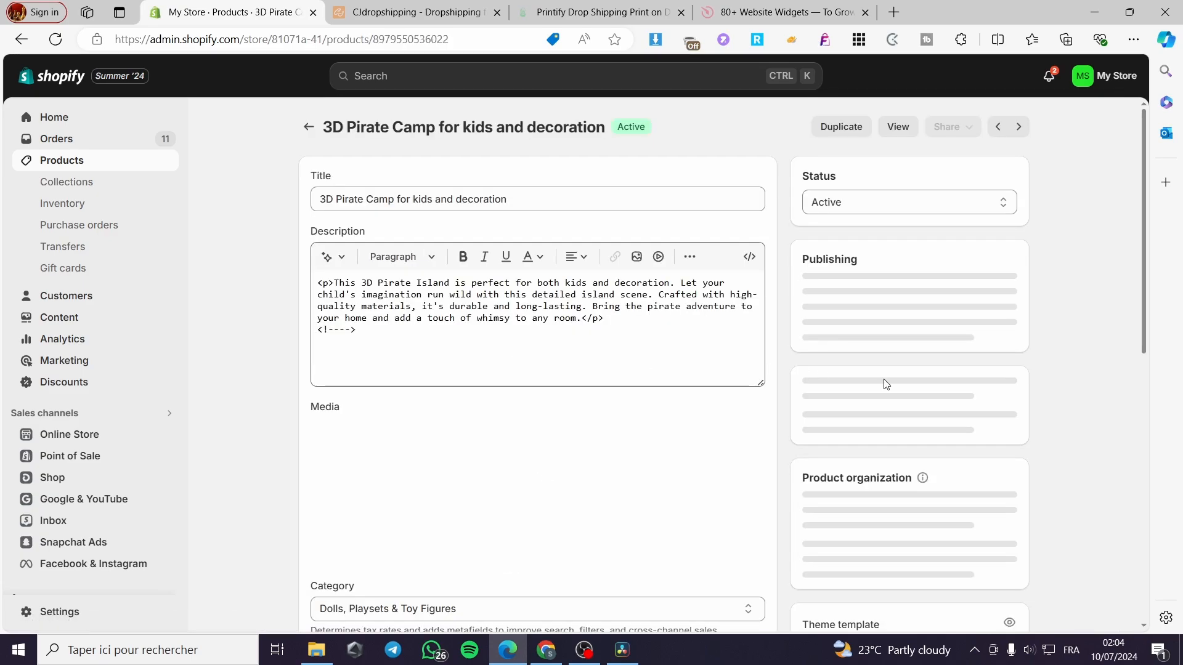
Assign the test-smith theme template to the 3D Pirate Camp product and save the product
scroll(963, 309, "down", 6)
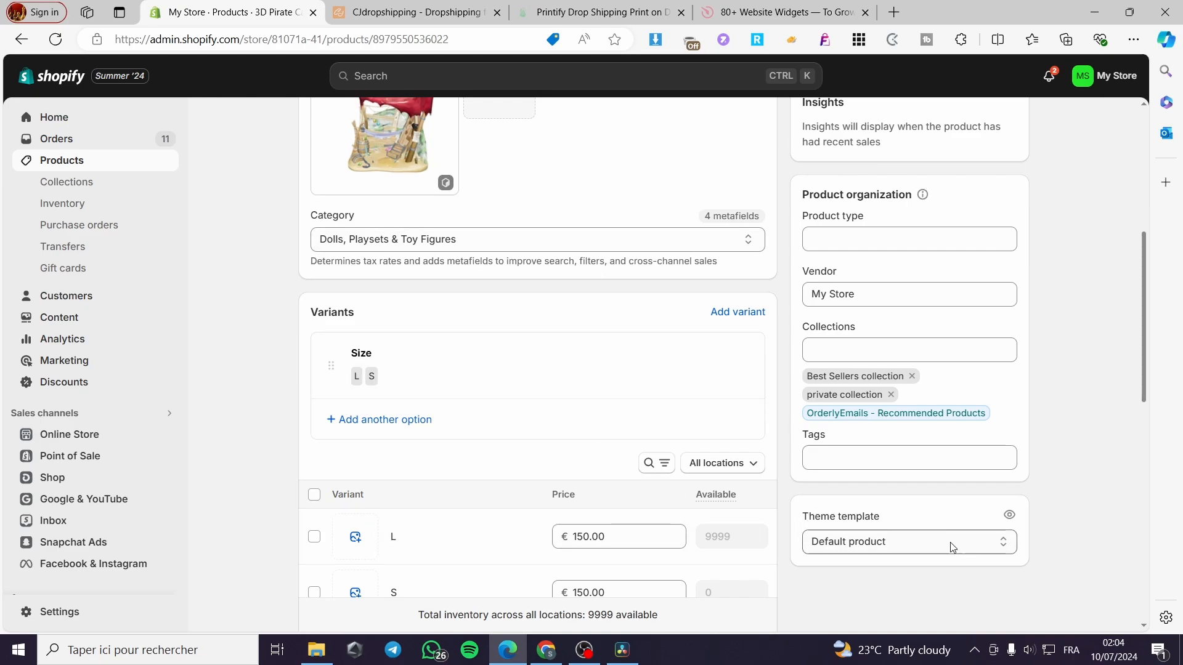
left_click(975, 545)
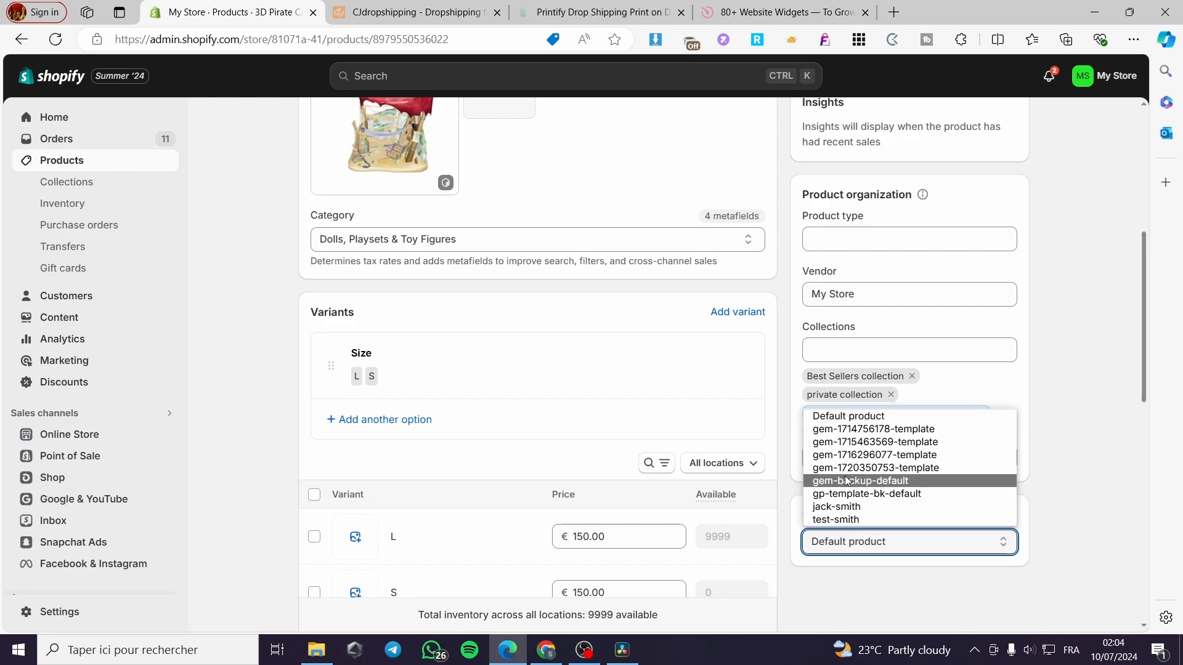
left_click(900, 520)
left_click(809, 77)
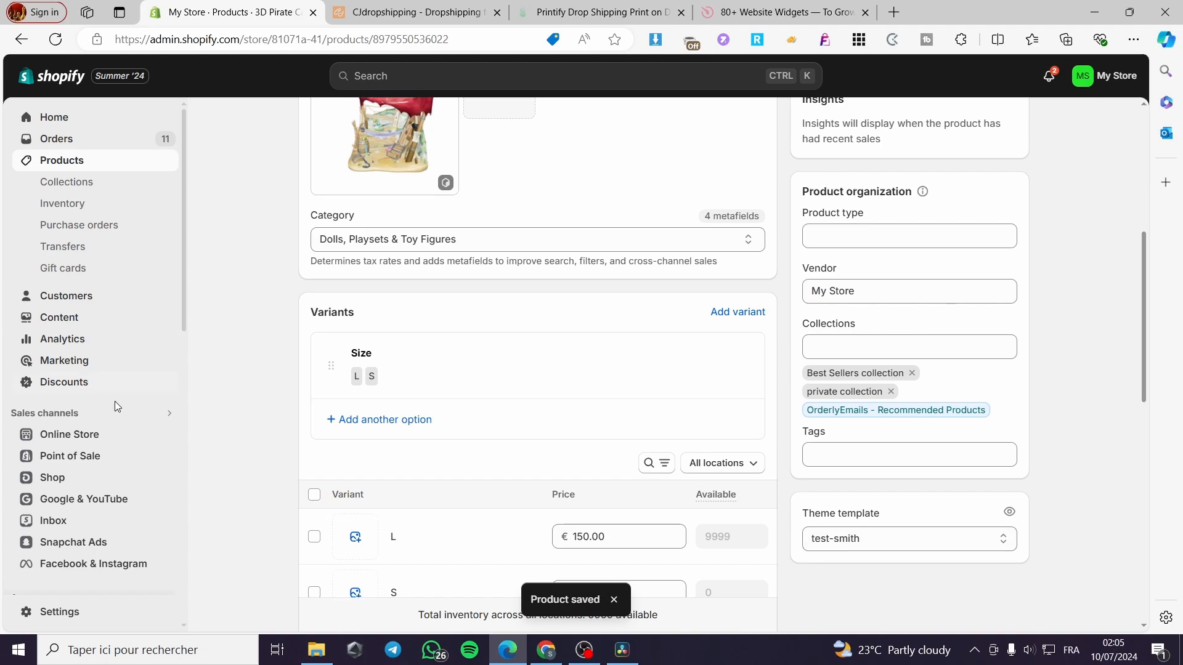
Reopen the Dawn theme for customization and load the test-smith product template
left_click(60, 439)
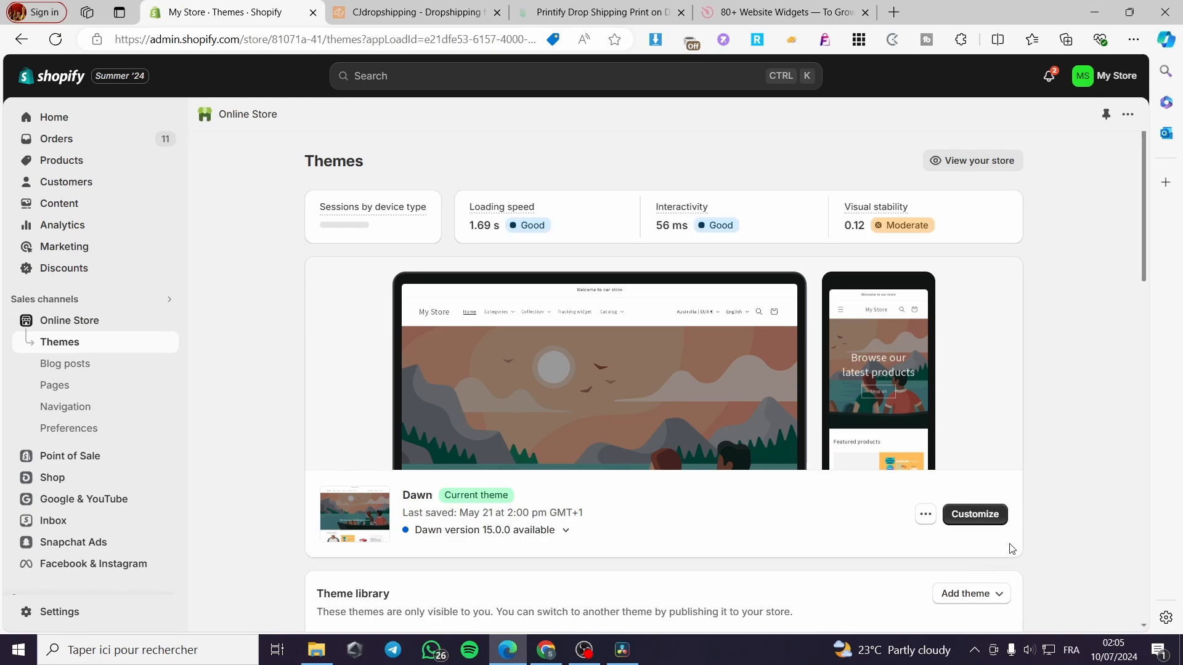
left_click(988, 520)
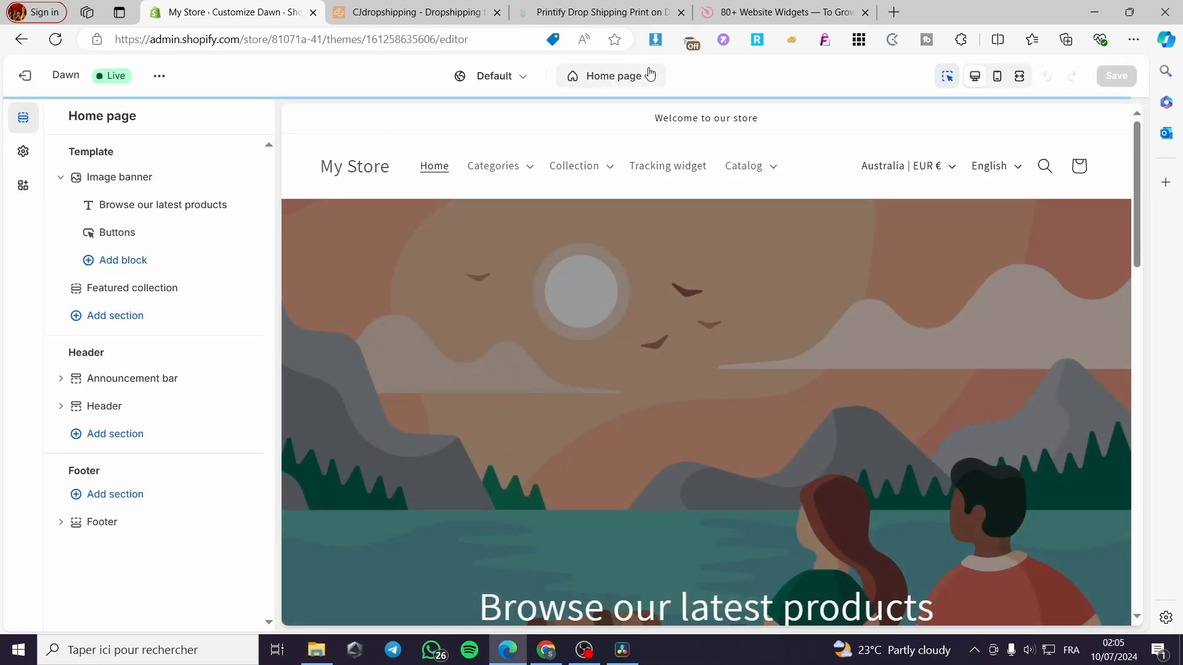
left_click(649, 74)
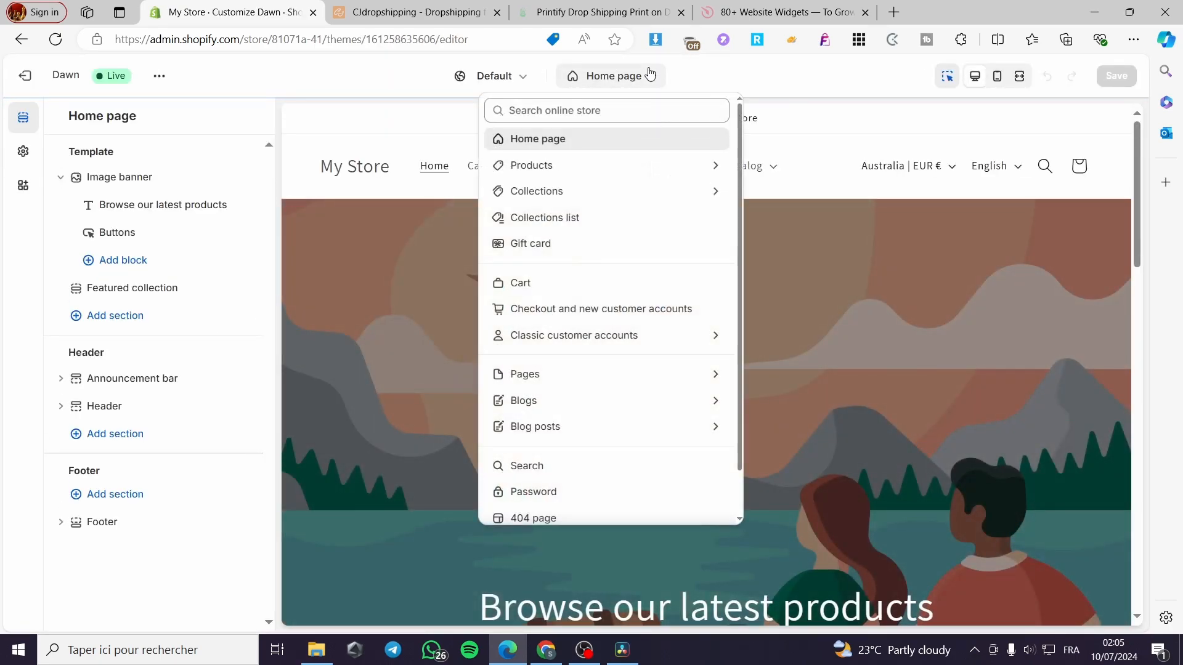
left_click(595, 168)
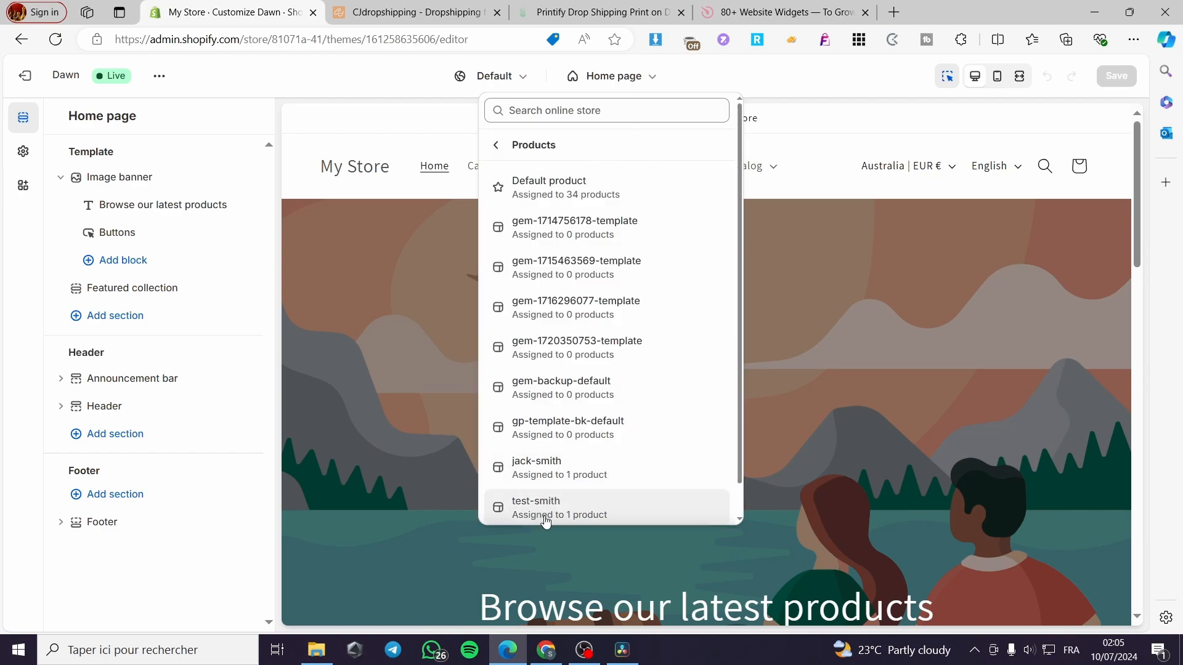
scroll(545, 521, "down", 1)
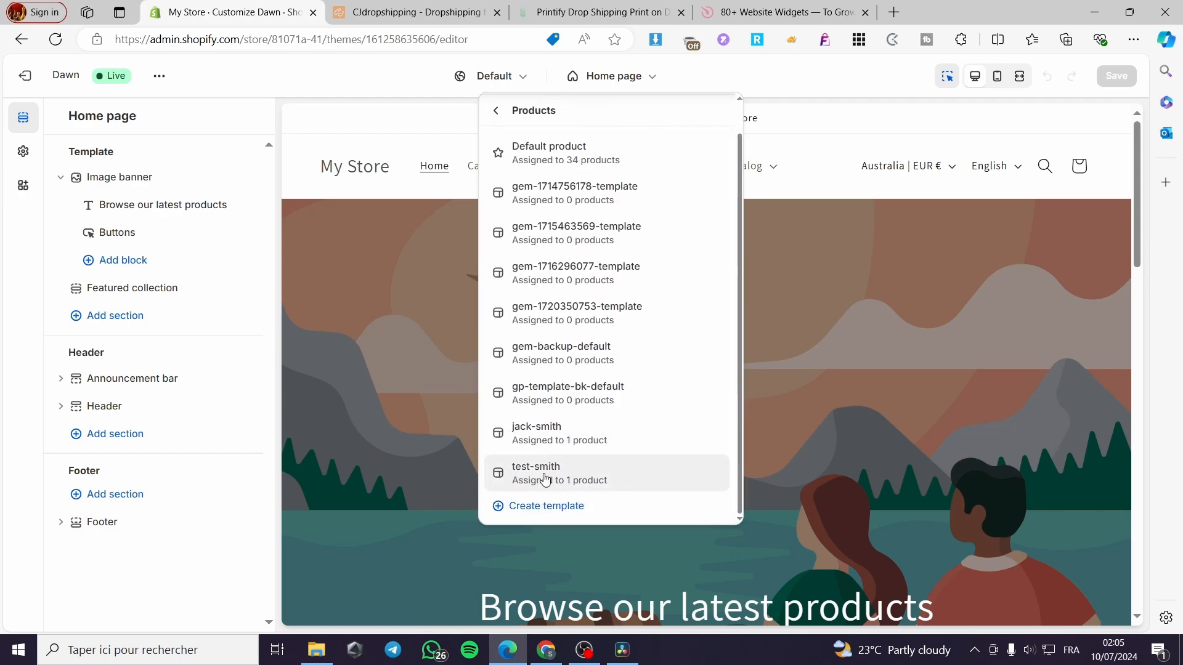
left_click(625, 479)
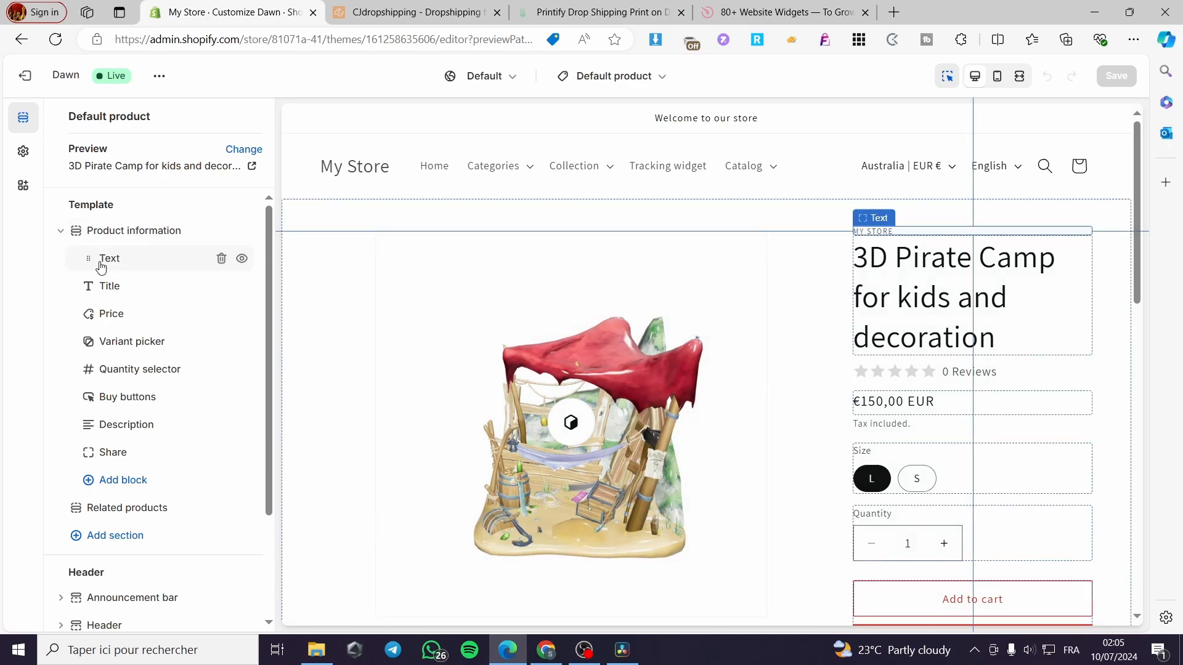
Examine the template's blocks and sections and the list of sections available to add, without adding any
scroll(132, 302, "down", 1)
scroll(135, 323, "up", 1)
scroll(163, 279, "down", 1)
scroll(162, 279, "down", 2)
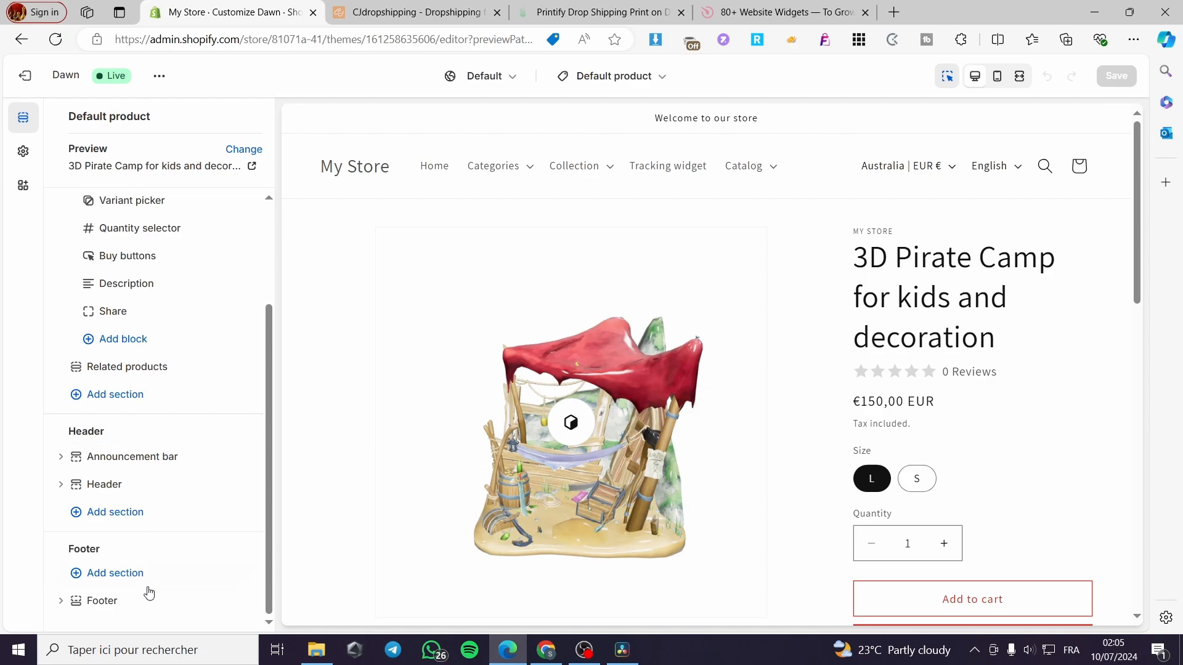
scroll(158, 362, "up", 3)
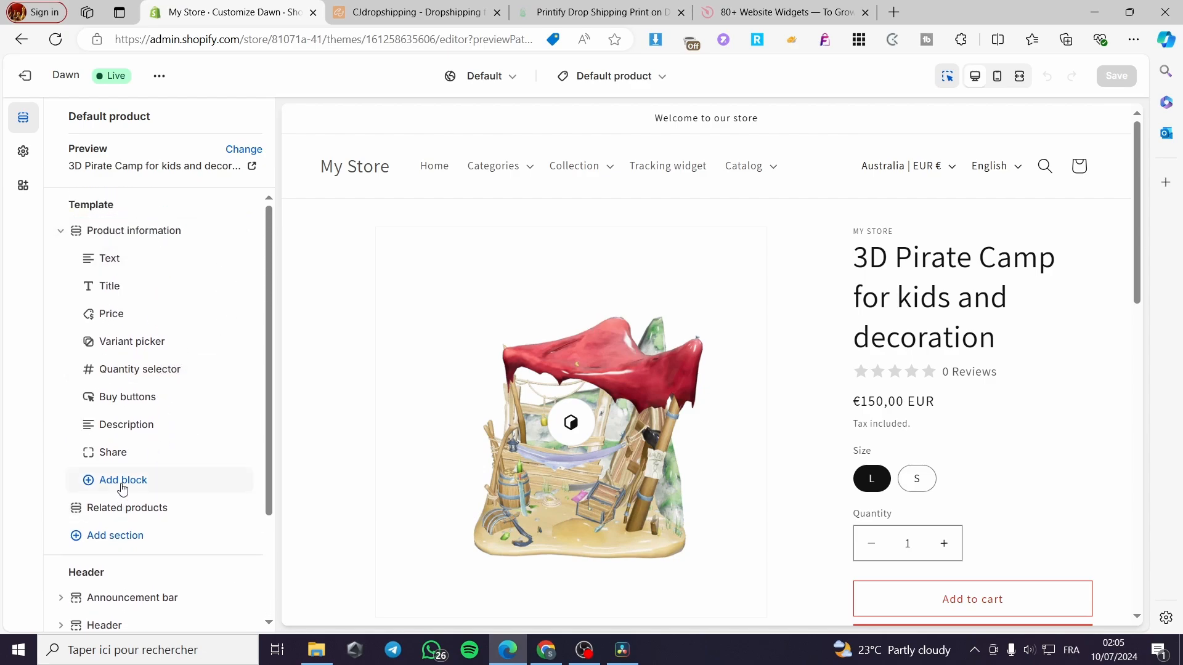
left_click(122, 539)
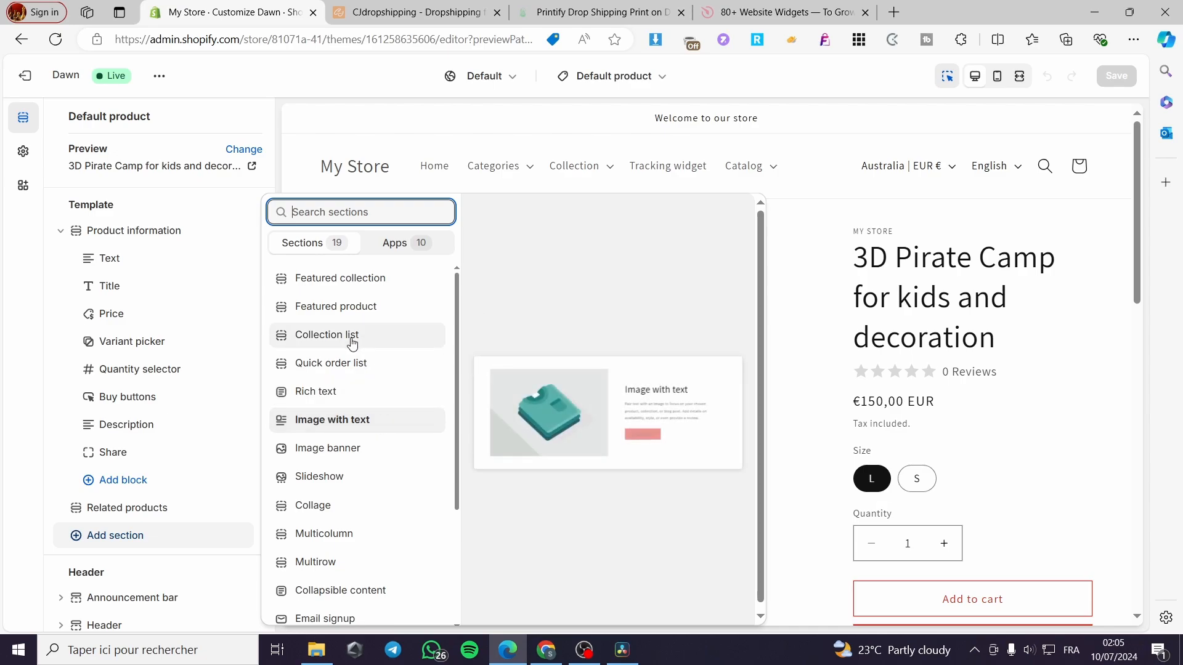
left_click(37, 242)
Change the background of color Scheme 3 in the theme settings to #717686 and return to the settings overview
left_click(23, 151)
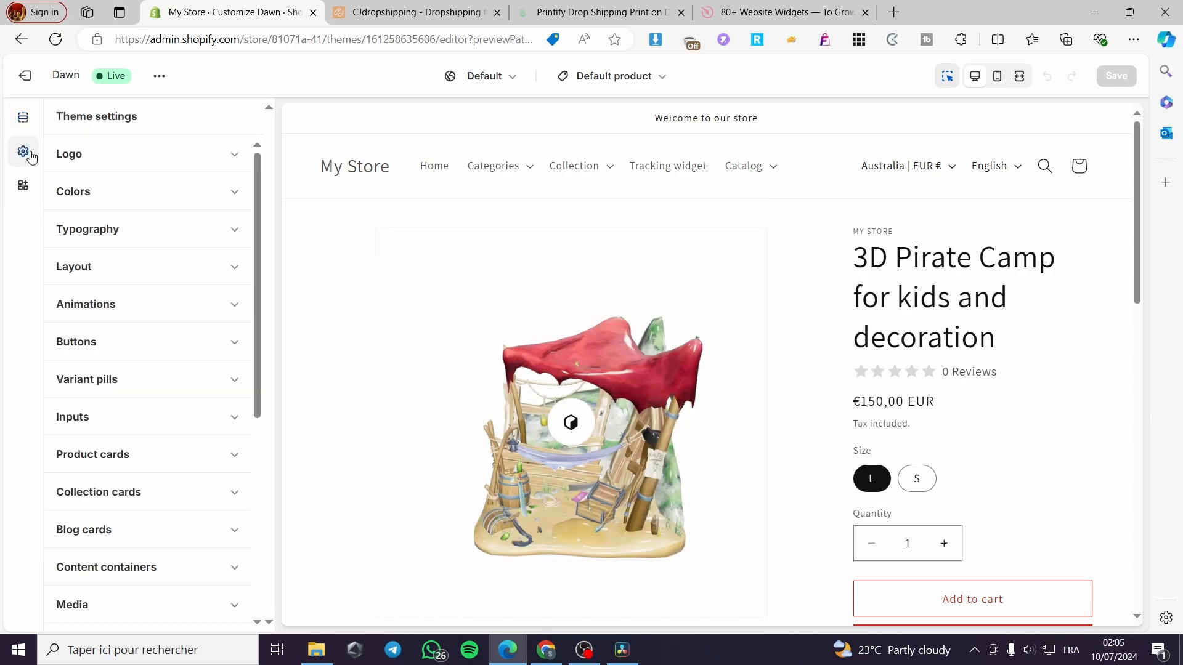
left_click(243, 196)
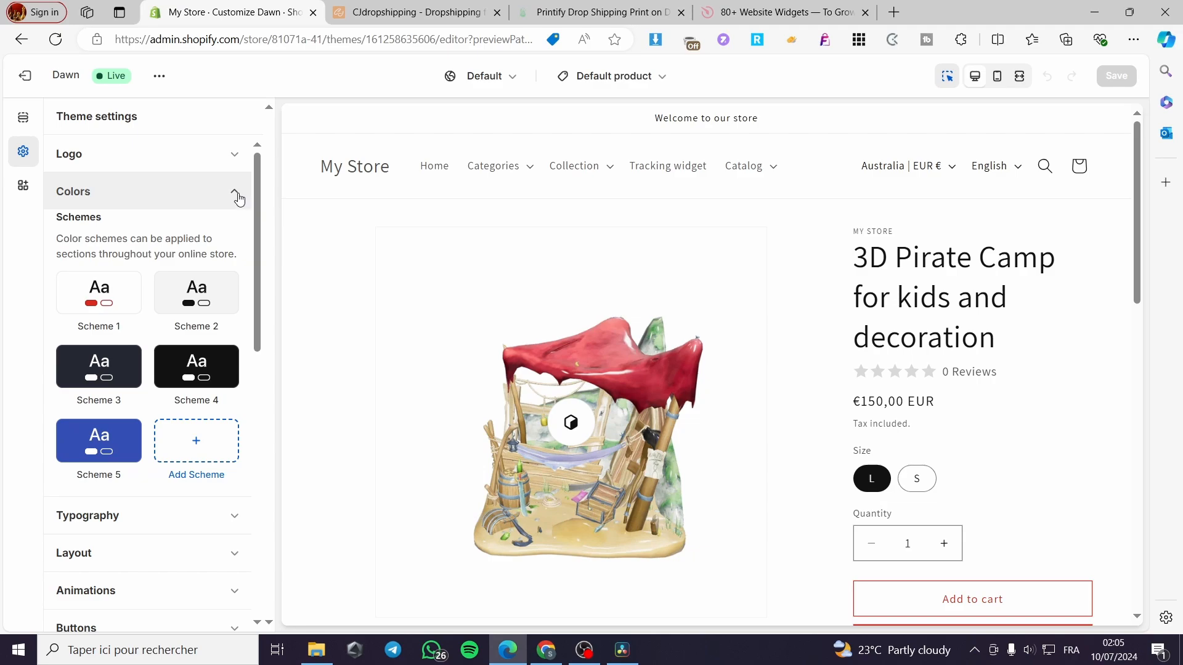
left_click(113, 371)
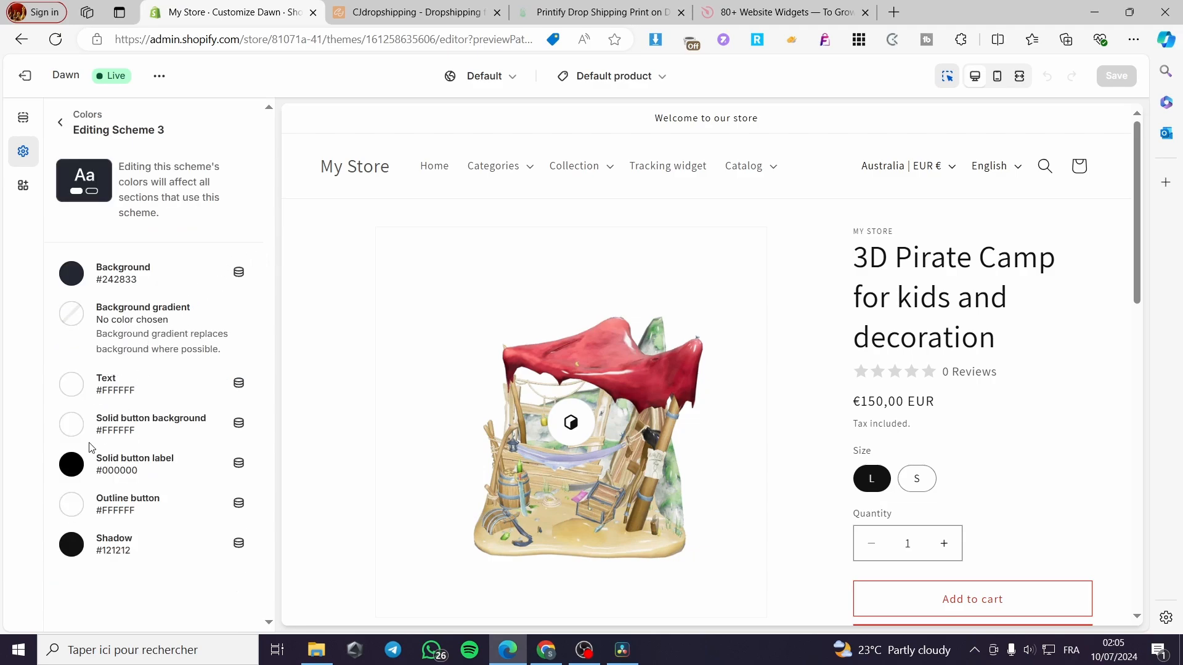
left_click(79, 271)
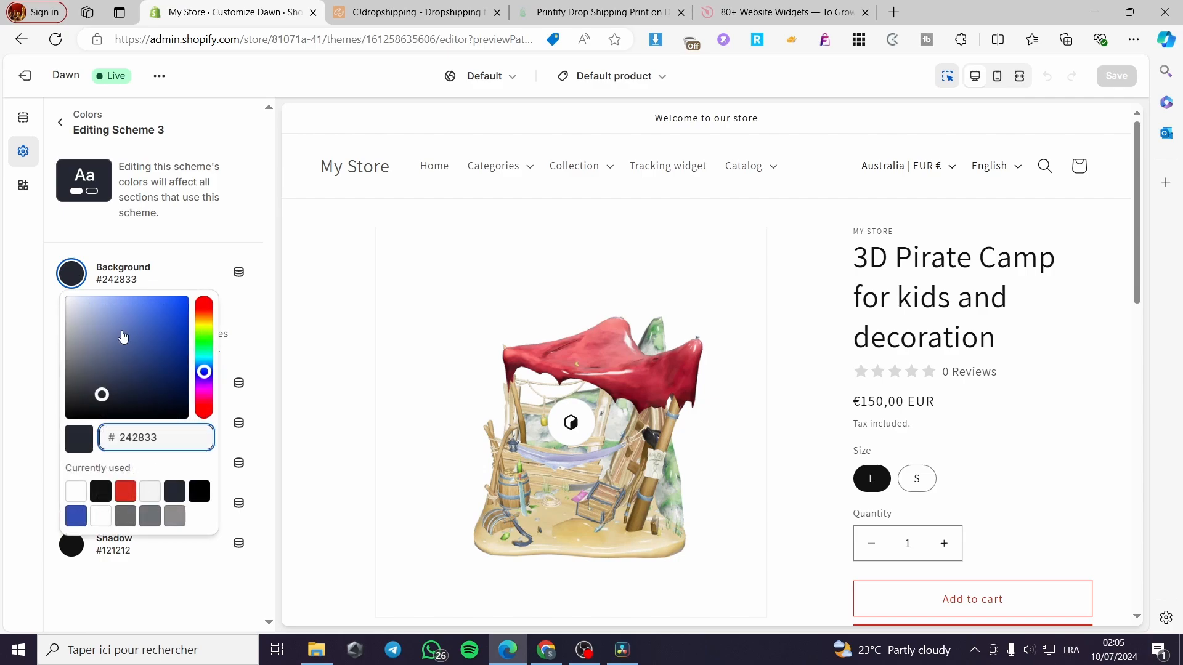
left_click_drag(122, 338, 103, 360)
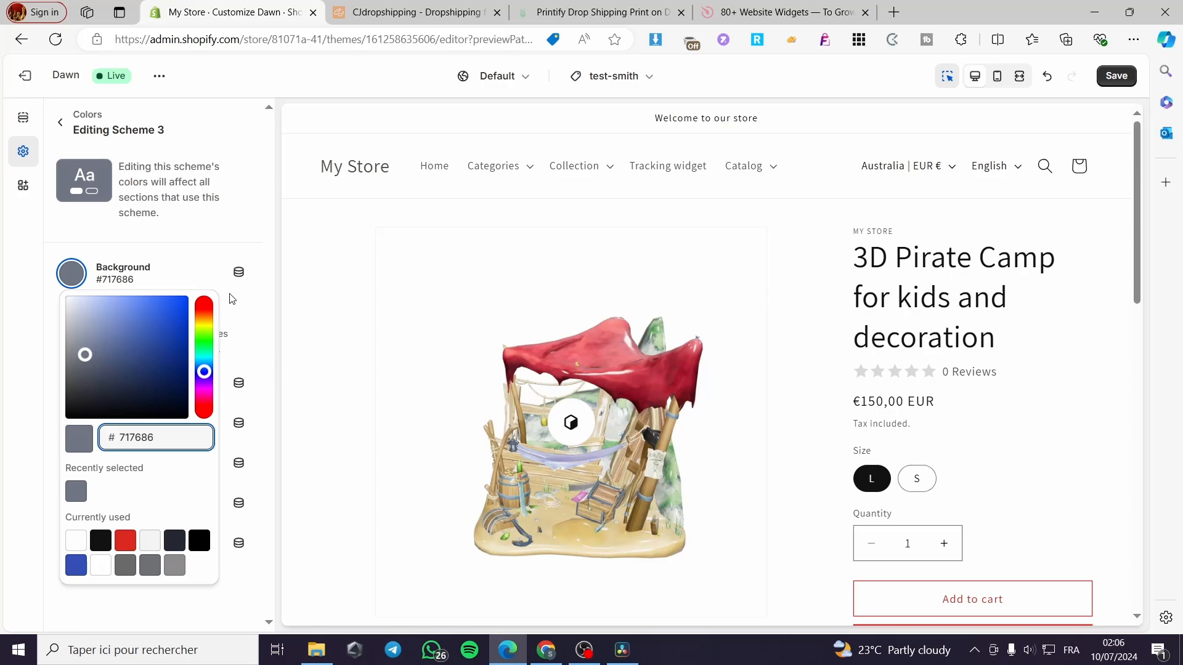
left_click(256, 304)
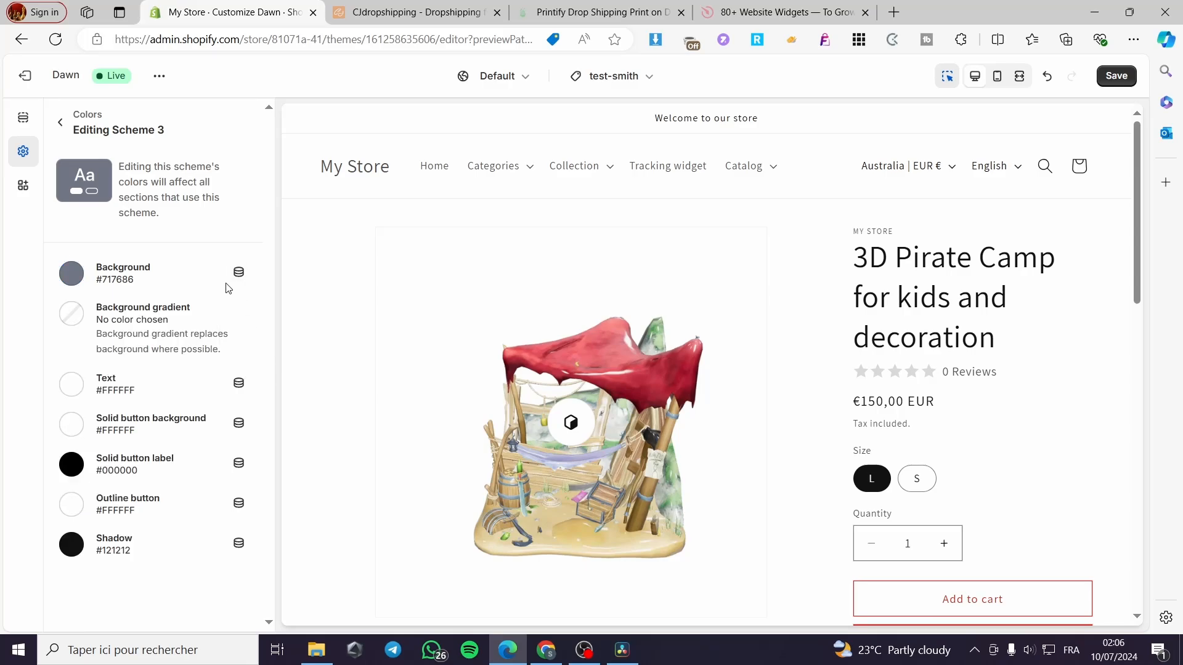
left_click(62, 122)
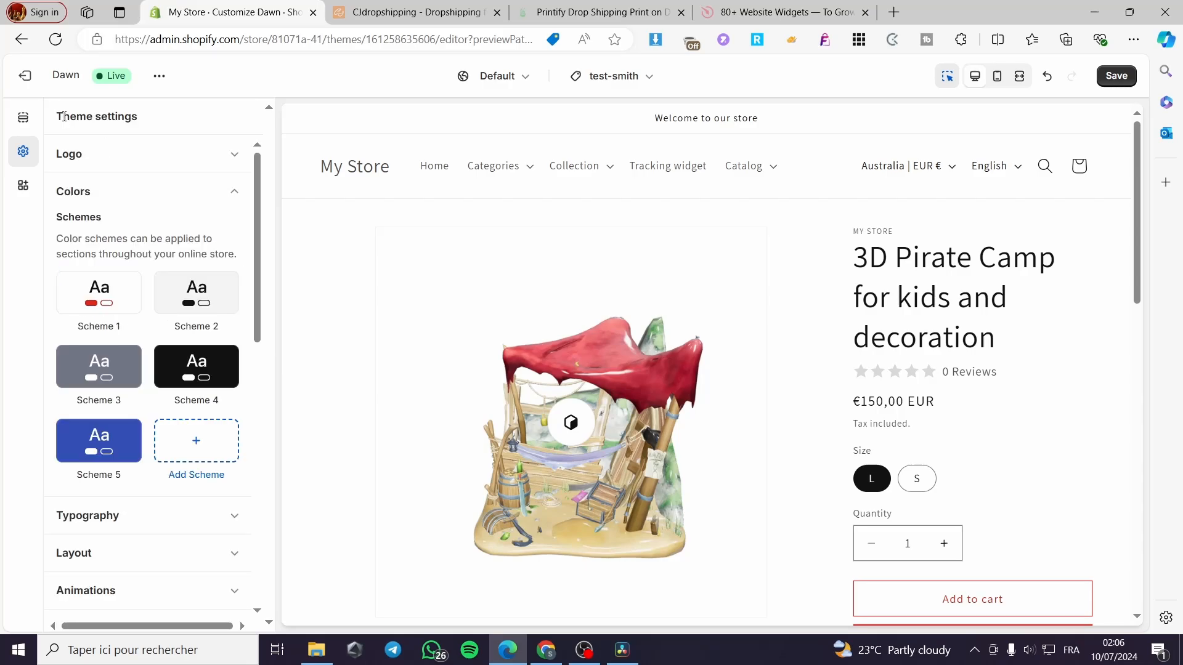
Preview the Mono font for the typography headings, and set the headings font to Abril Fatface
left_click(238, 517)
left_click(148, 378)
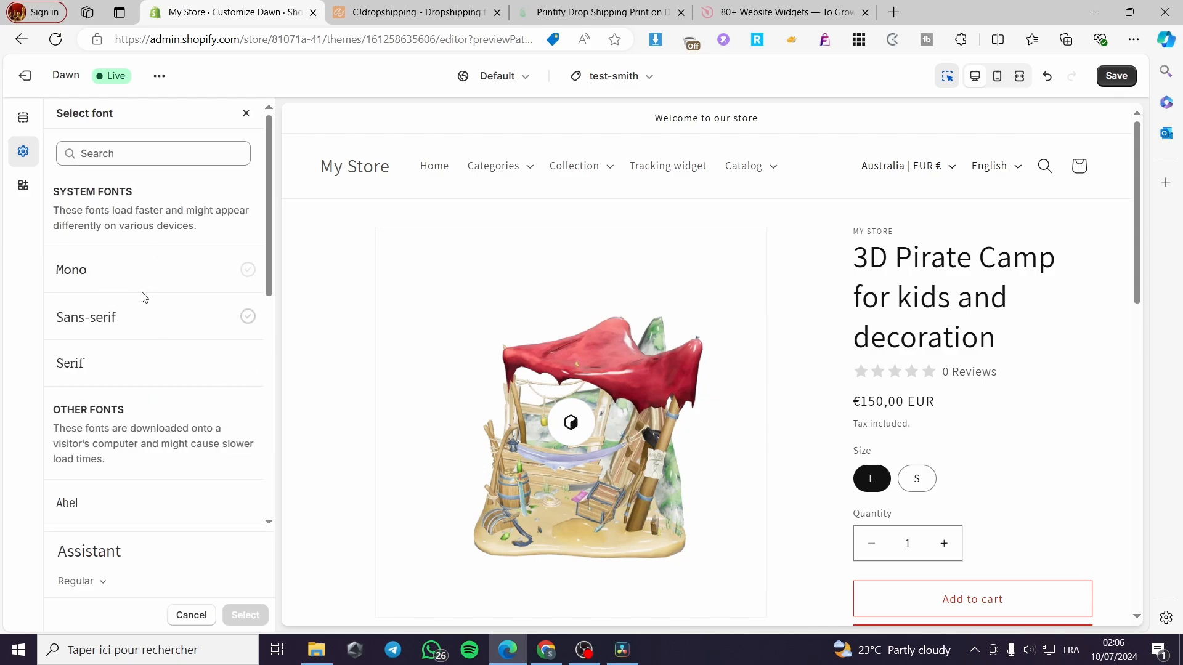
left_click(248, 271)
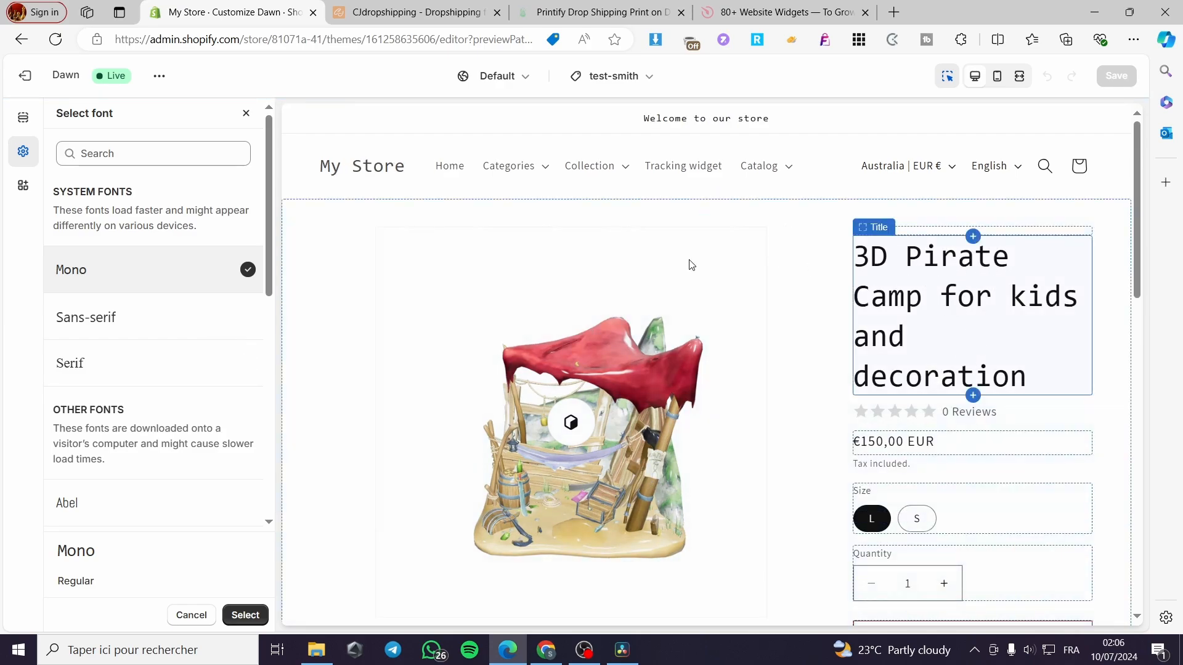
scroll(159, 345, "down", 4)
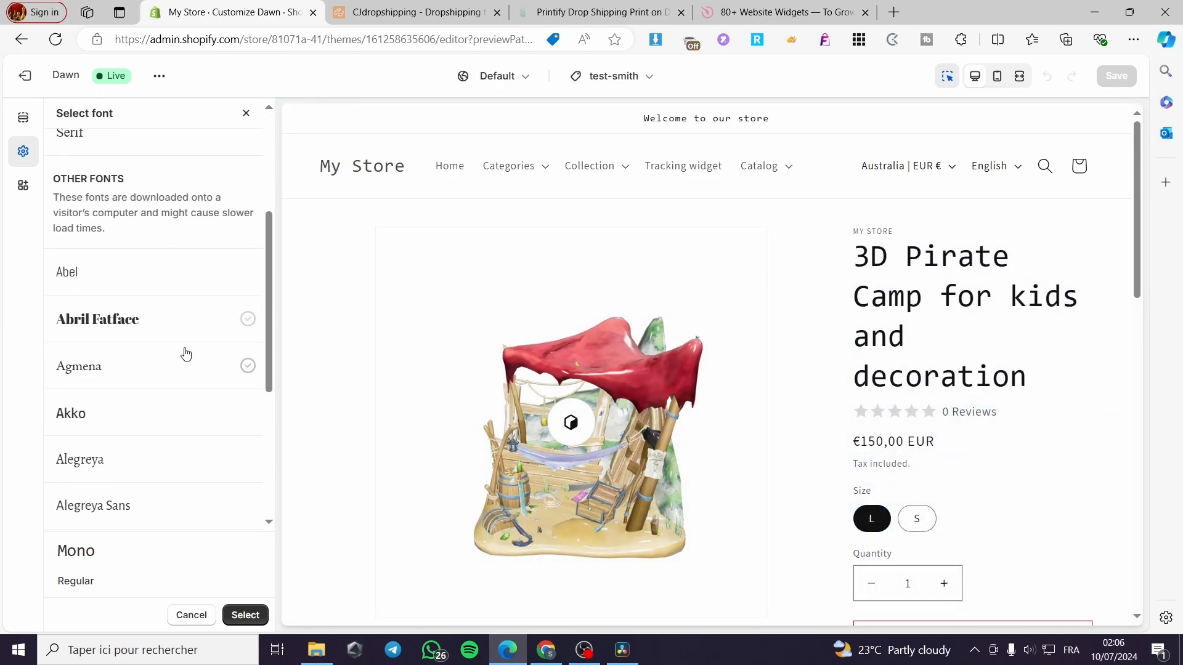
left_click(248, 318)
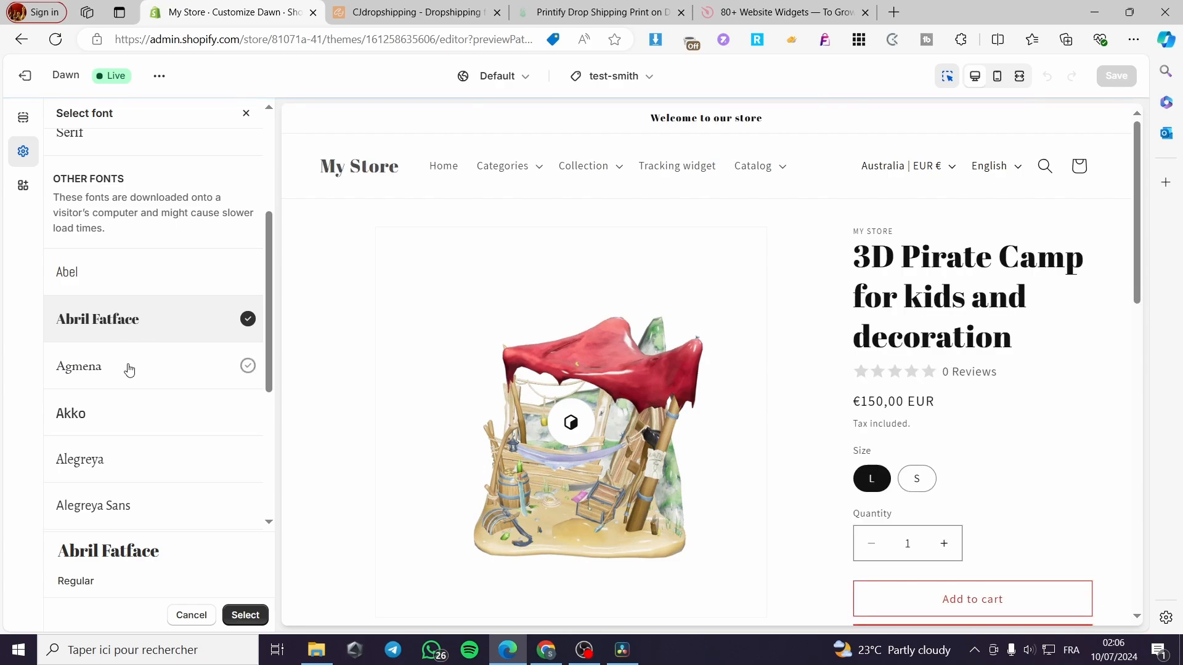
scroll(140, 468, "down", 4)
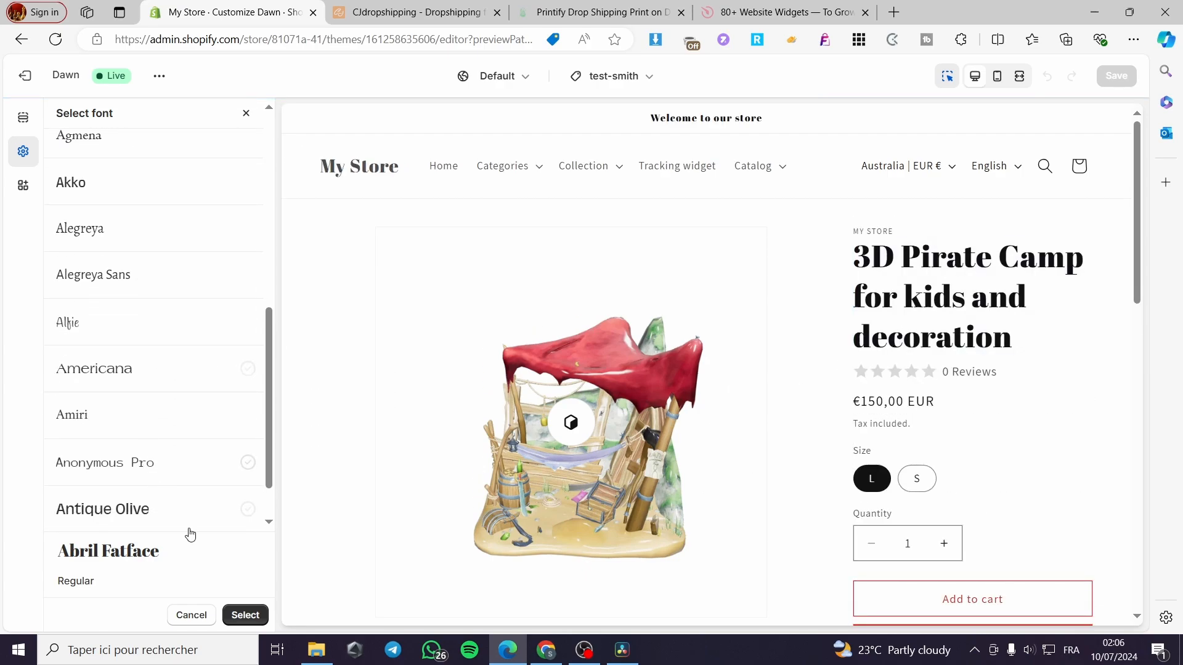
left_click(246, 615)
Look through the remaining theme settings and set the animations hover effect to Vertical lift
scroll(155, 433, "down", 1)
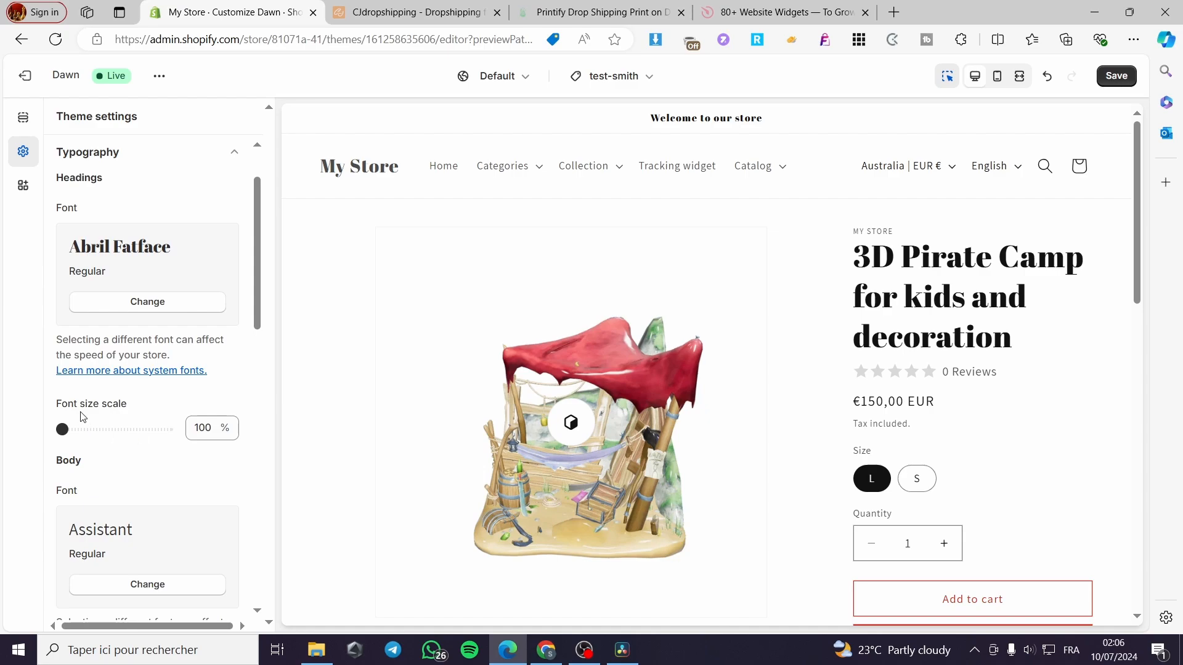
scroll(126, 490, "down", 5)
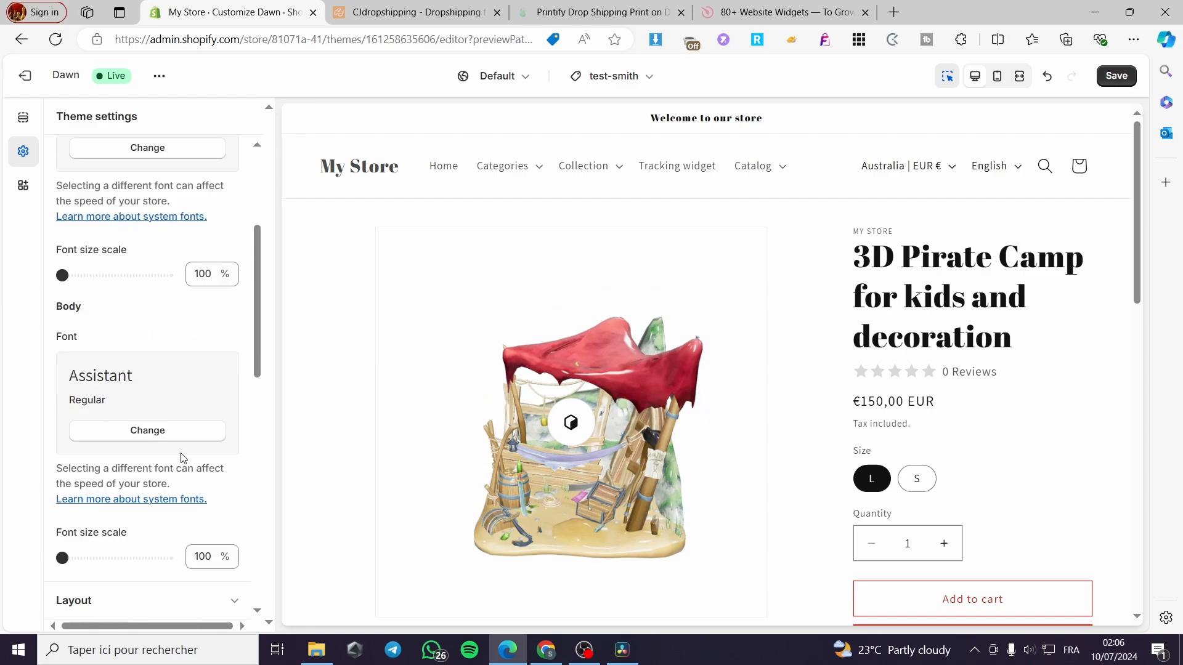
scroll(231, 408, "down", 6)
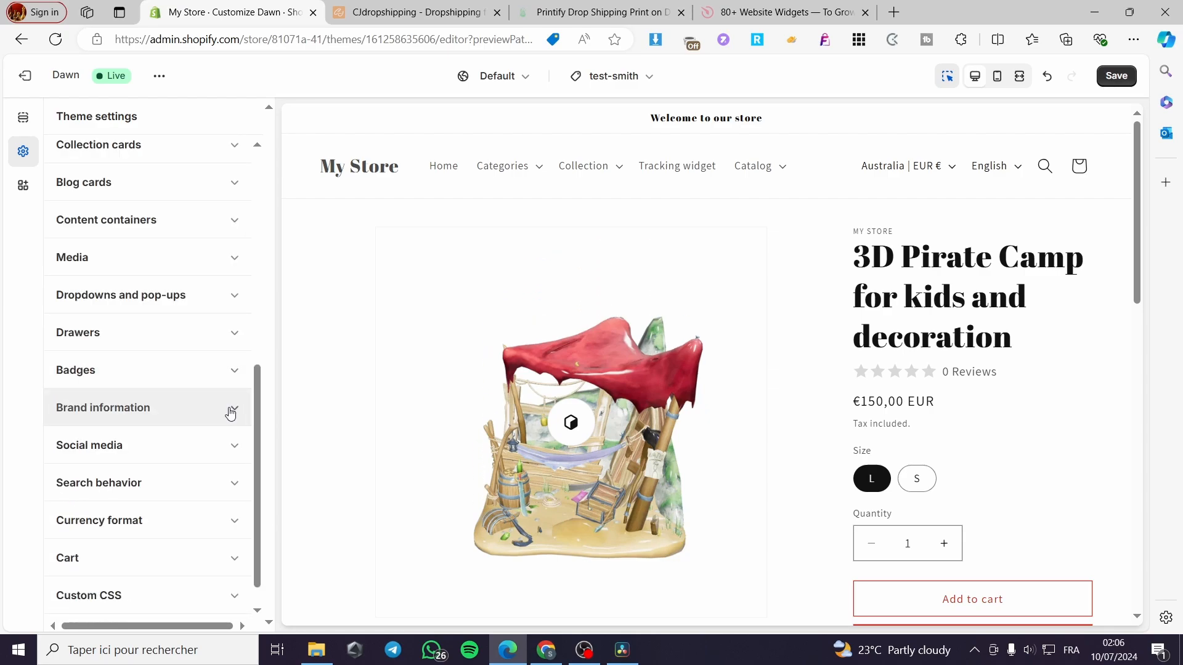
scroll(221, 467, "up", 2)
scroll(209, 452, "down", 3)
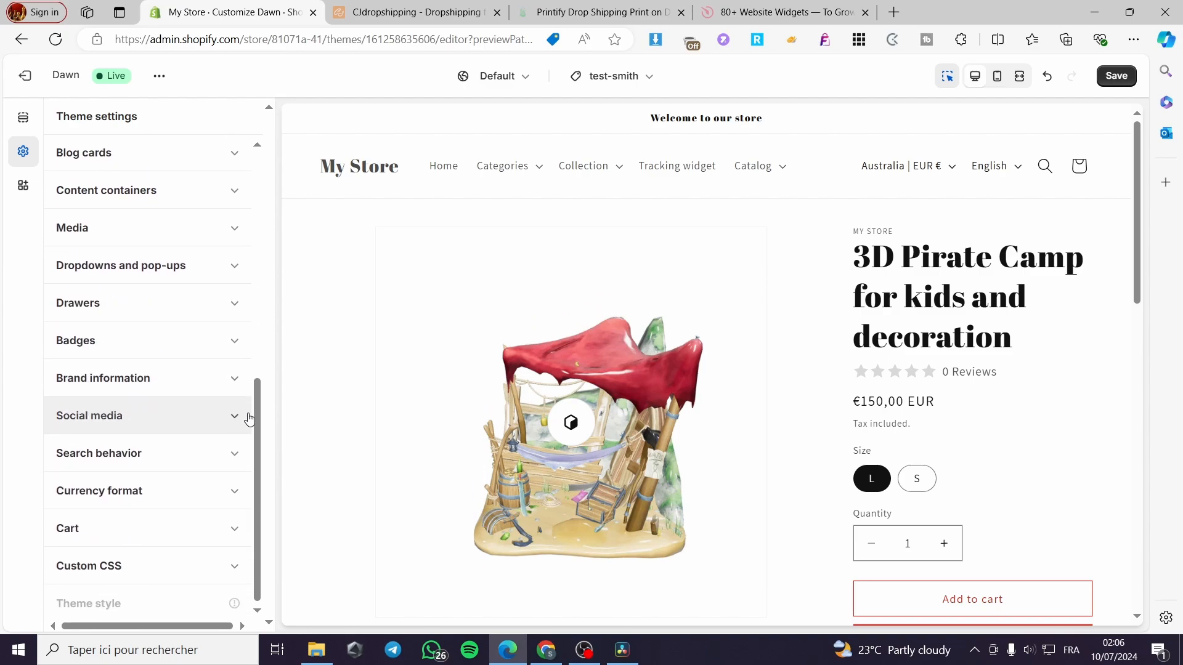
scroll(216, 495, "up", 5)
scroll(213, 499, "up", 2)
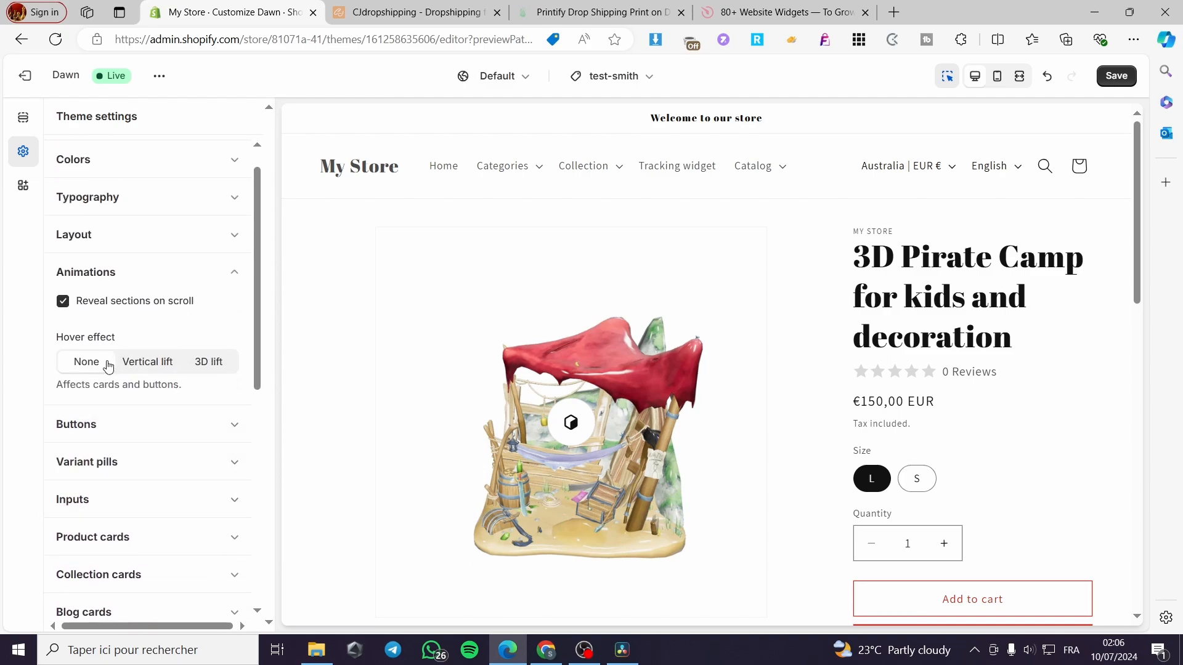
left_click(143, 370)
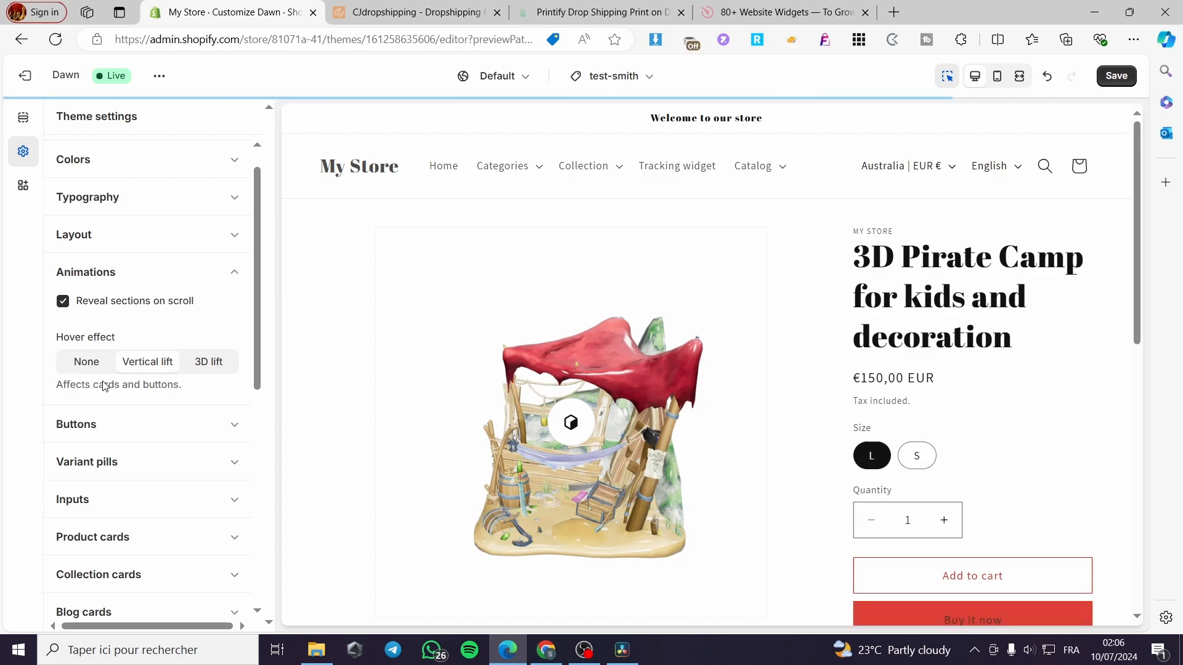
Try the 3D lift hover effect on the product page, restore Vertical lift, and collapse the animations settings
left_click(200, 368)
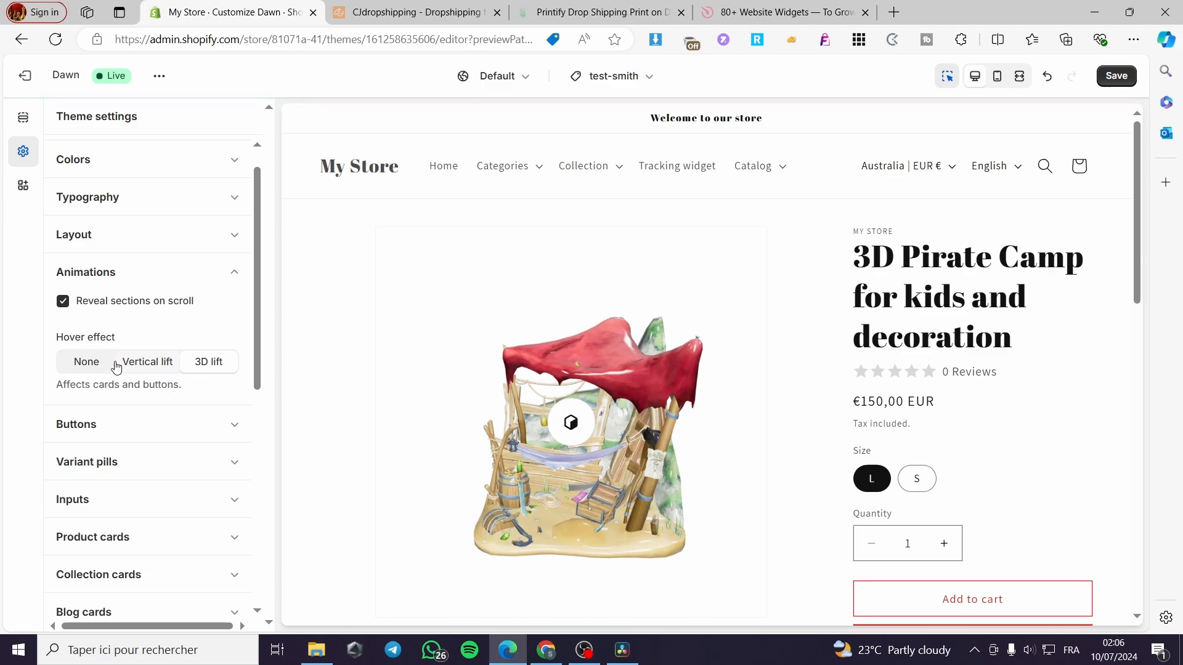
scroll(145, 372, "down", 2)
scroll(879, 489, "down", 2)
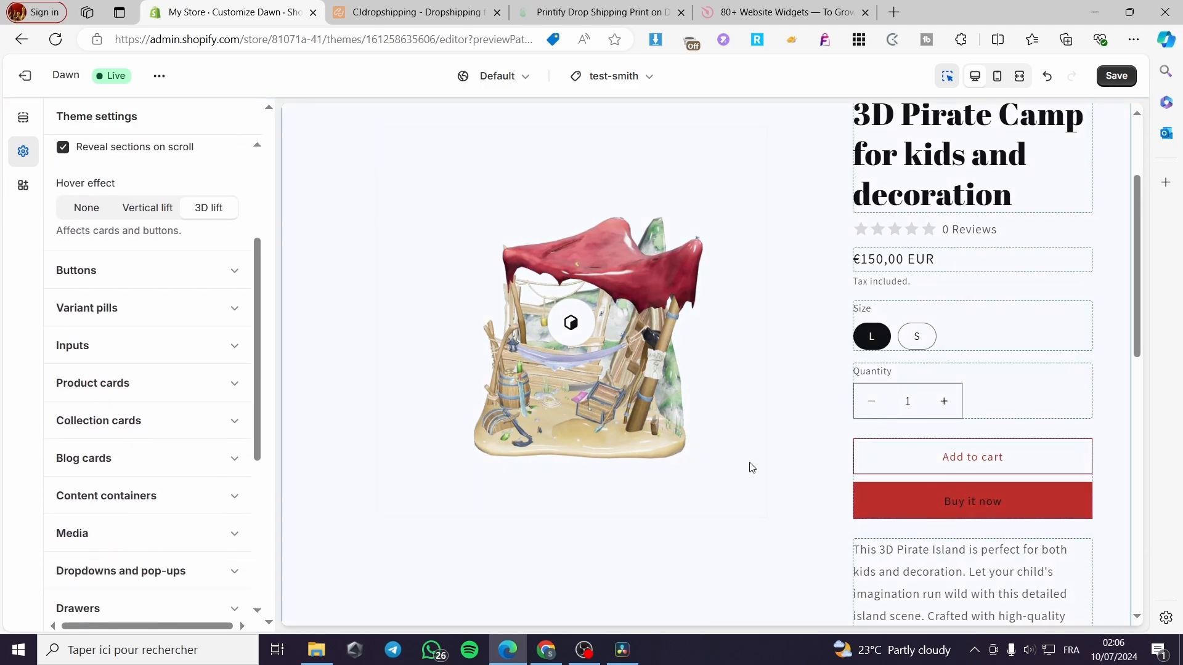
scroll(750, 468, "up", 1)
scroll(168, 371, "up", 1)
left_click(137, 286)
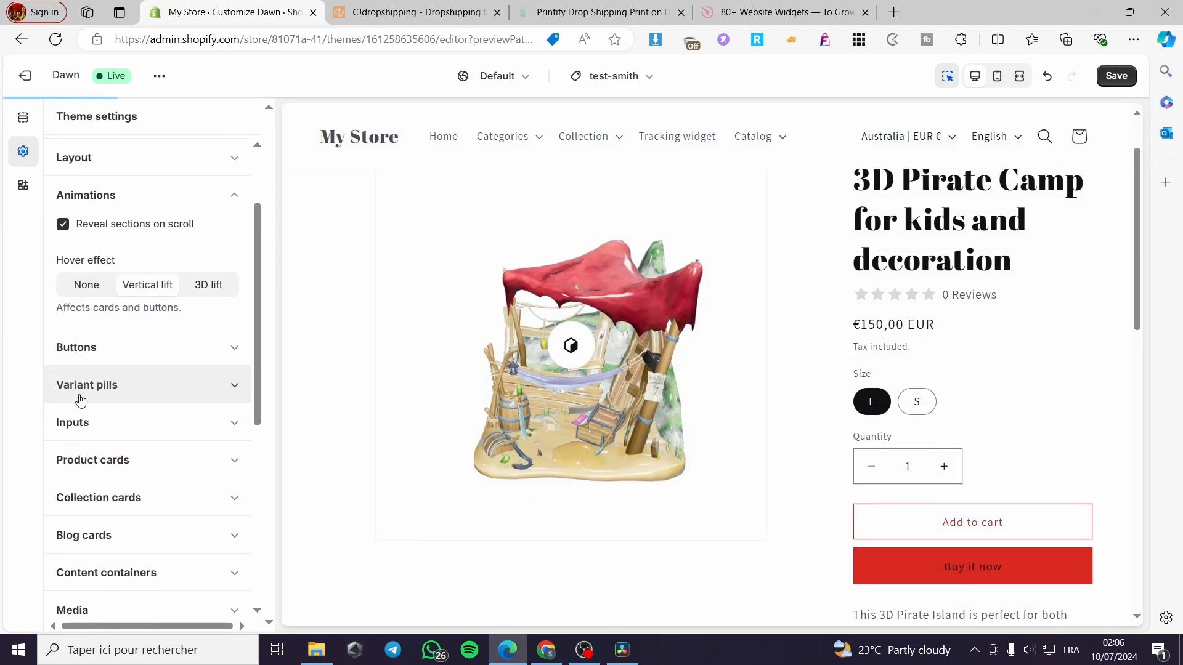
scroll(111, 376, "up", 2)
left_click(237, 306)
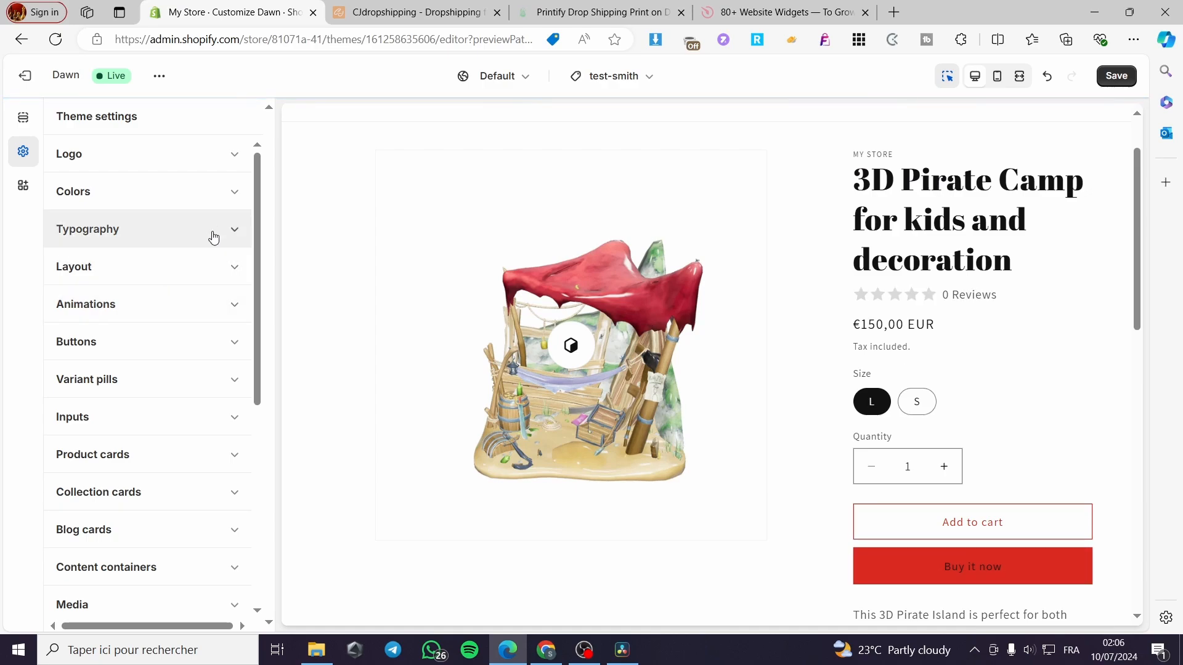
Set the theme logo to the orange teardrop pendant necklace image from the store files and save the changes
left_click(238, 161)
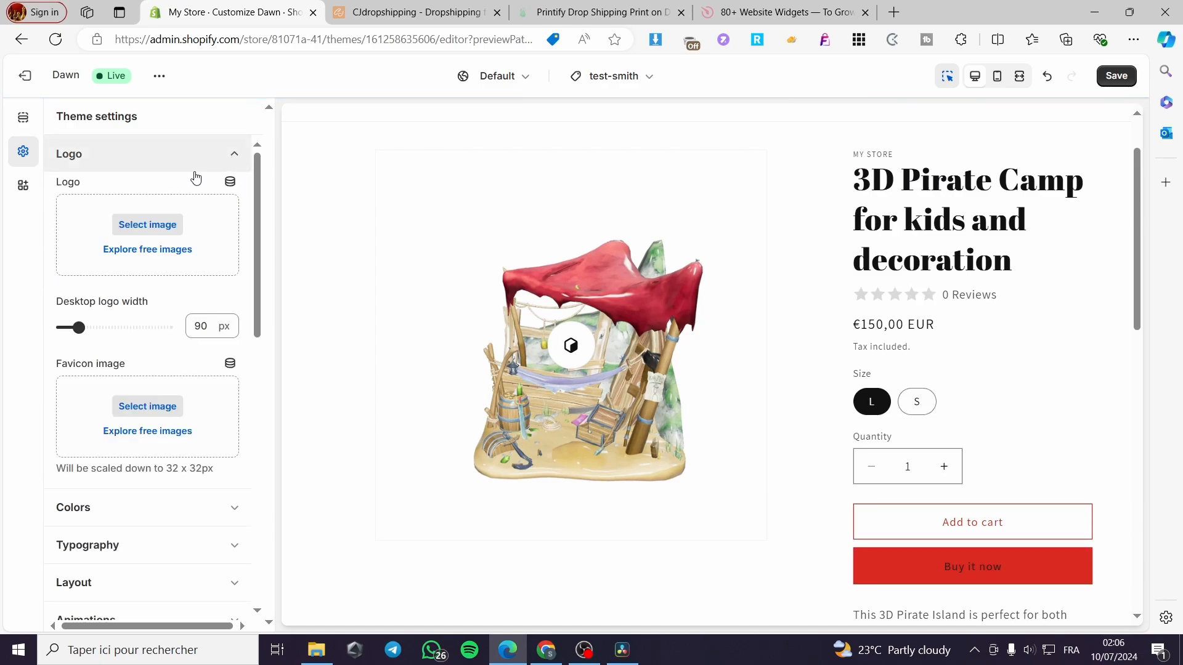
left_click(147, 225)
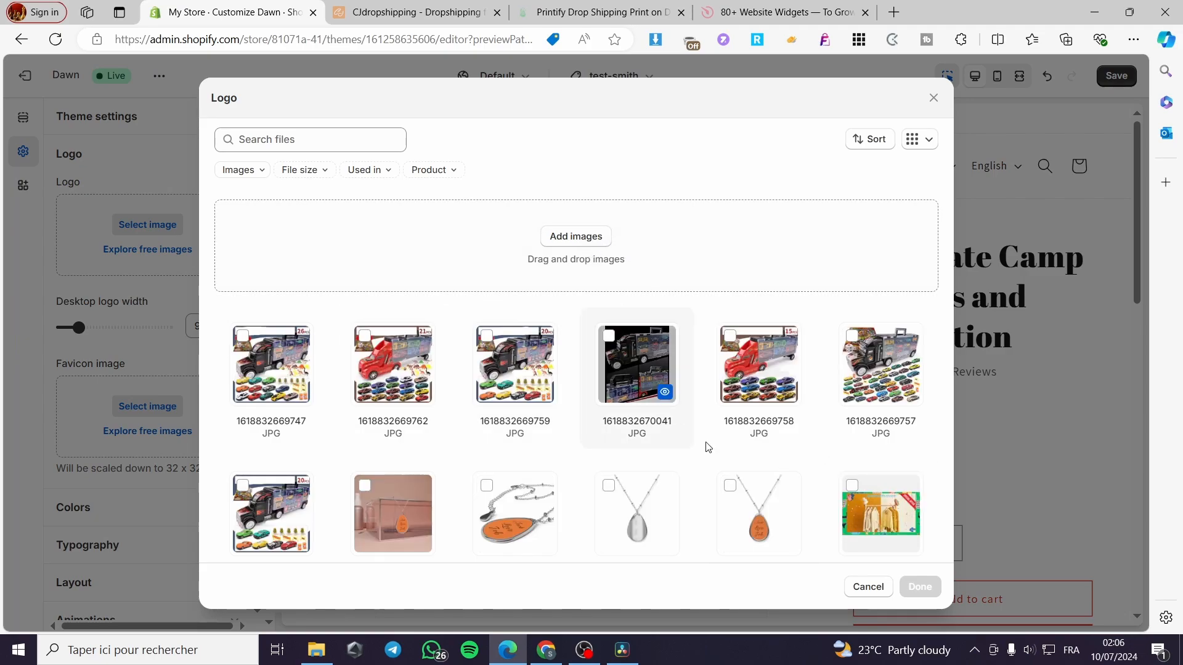
left_click(729, 485)
left_click(919, 586)
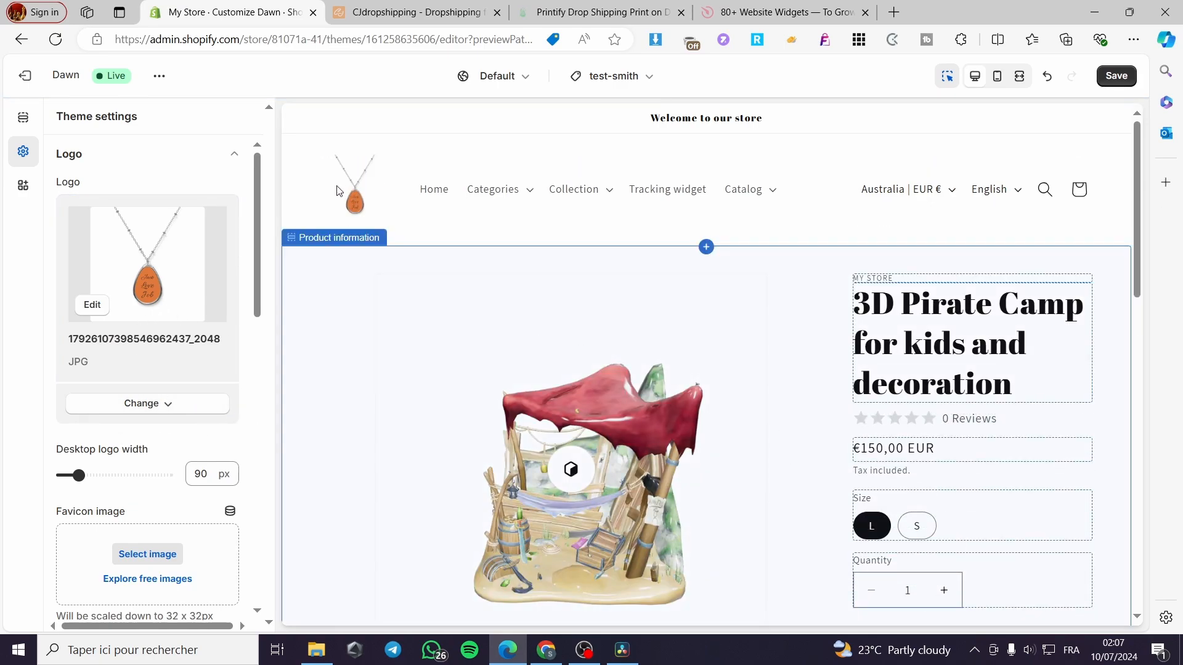
left_click(1124, 80)
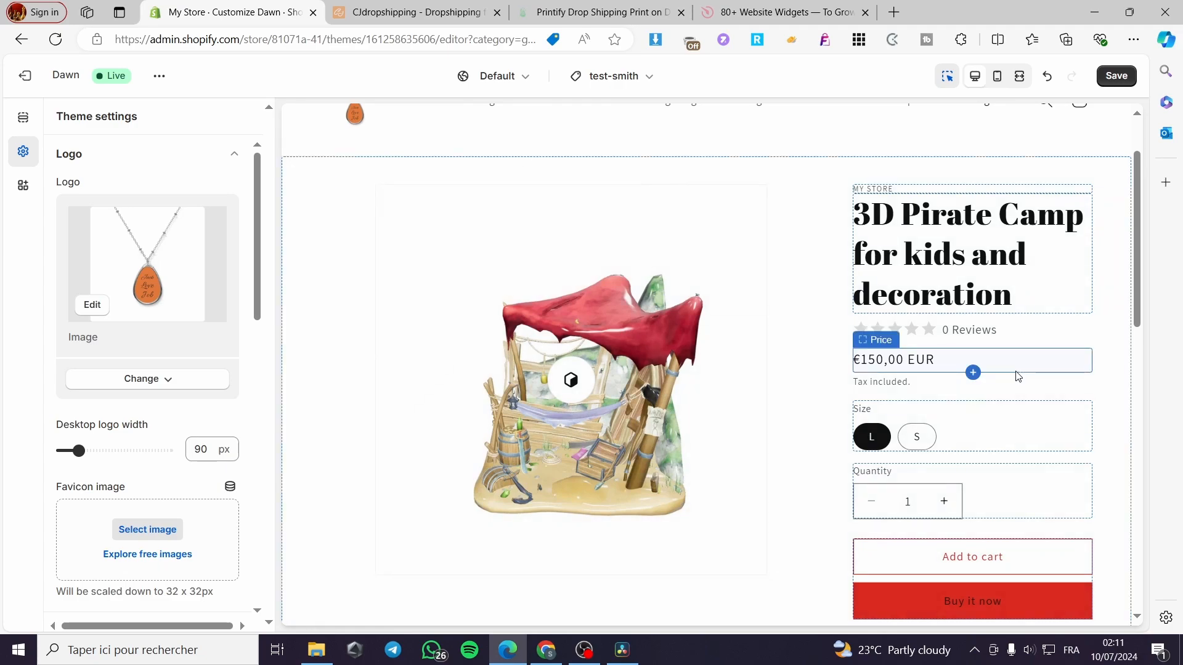
Return to the test-smith template's structure and add a Featured collection section to it
left_click(23, 128)
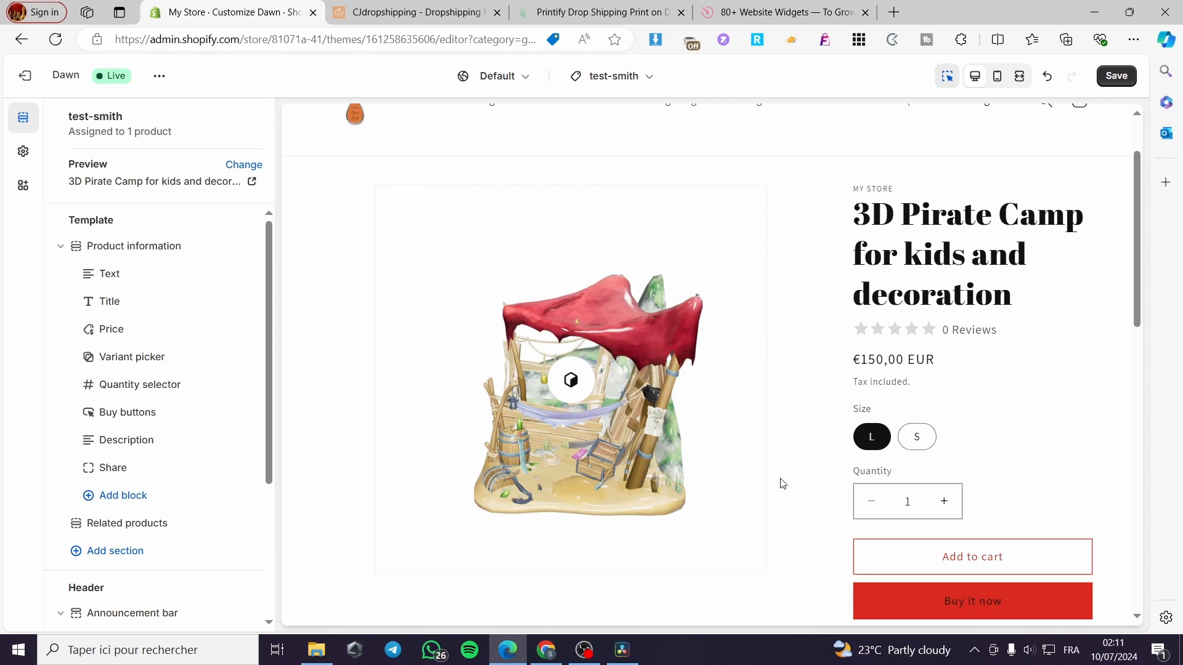
scroll(780, 489, "up", 2)
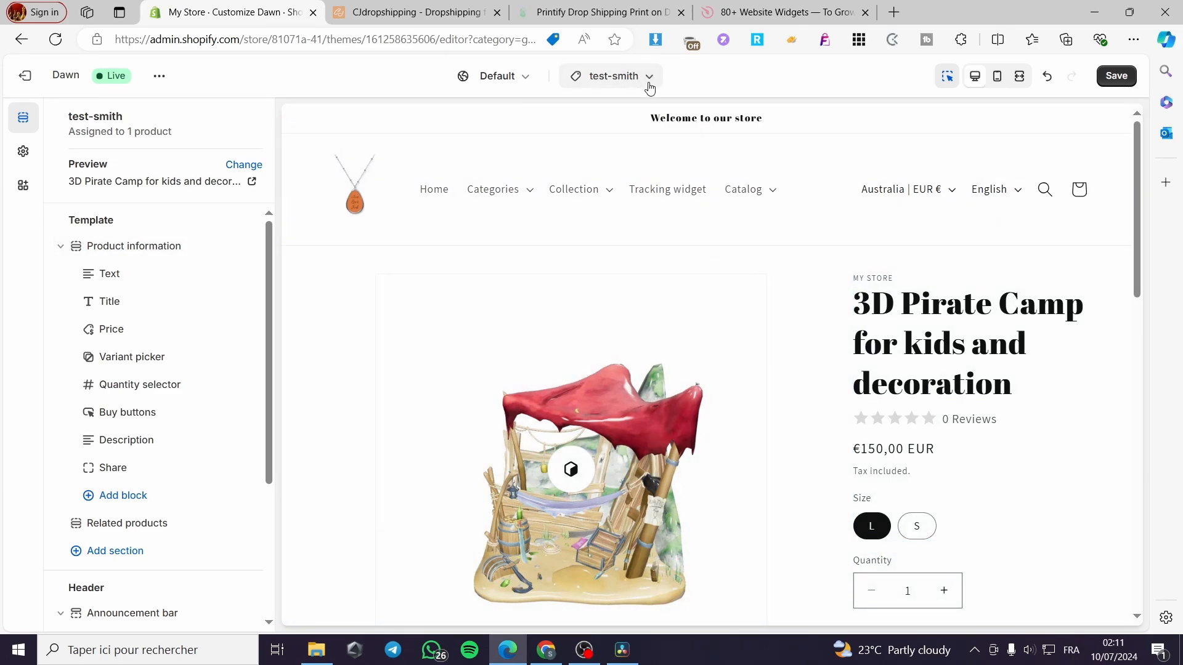
left_click(609, 75)
left_click(659, 77)
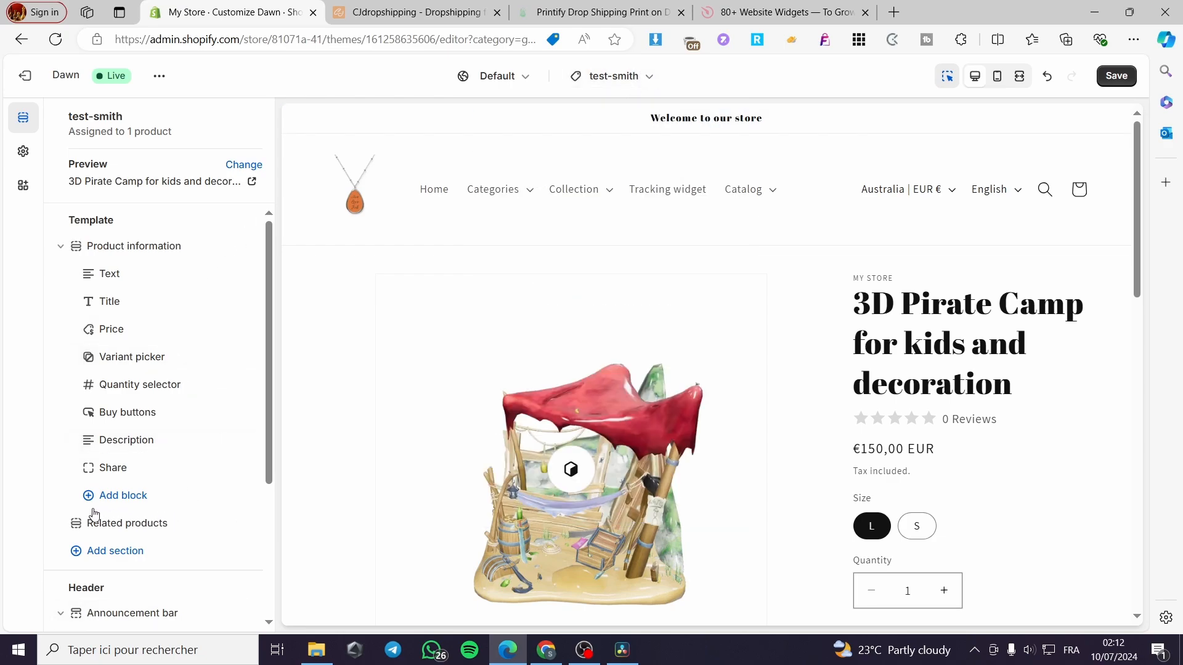
left_click(114, 552)
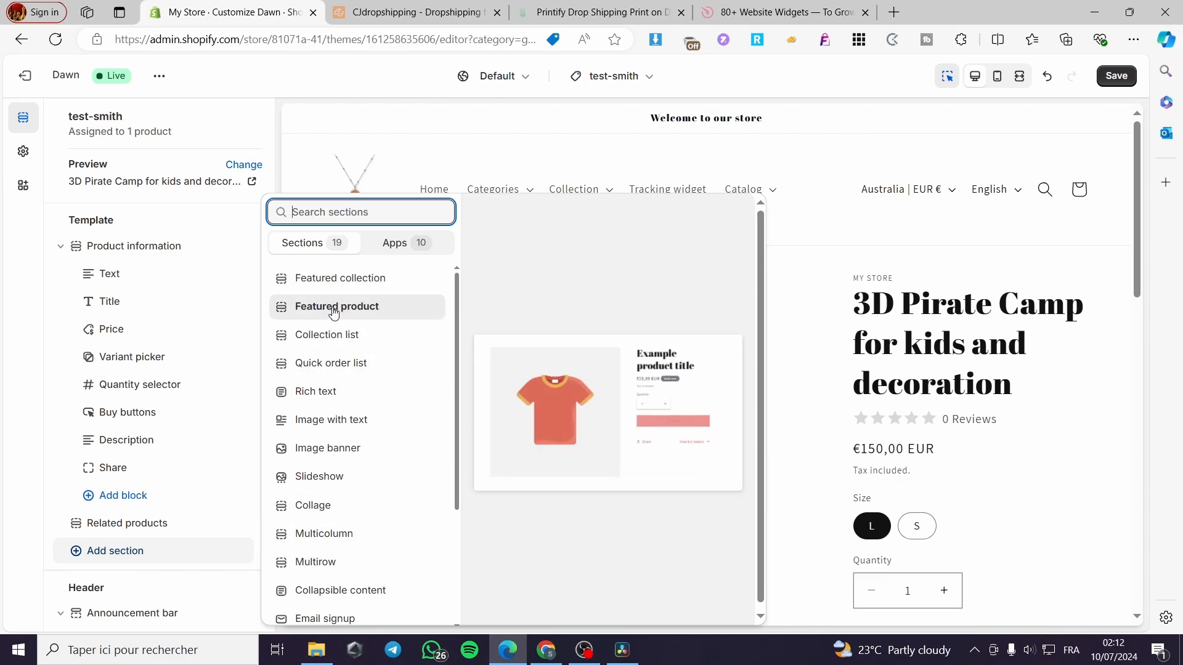
left_click(340, 281)
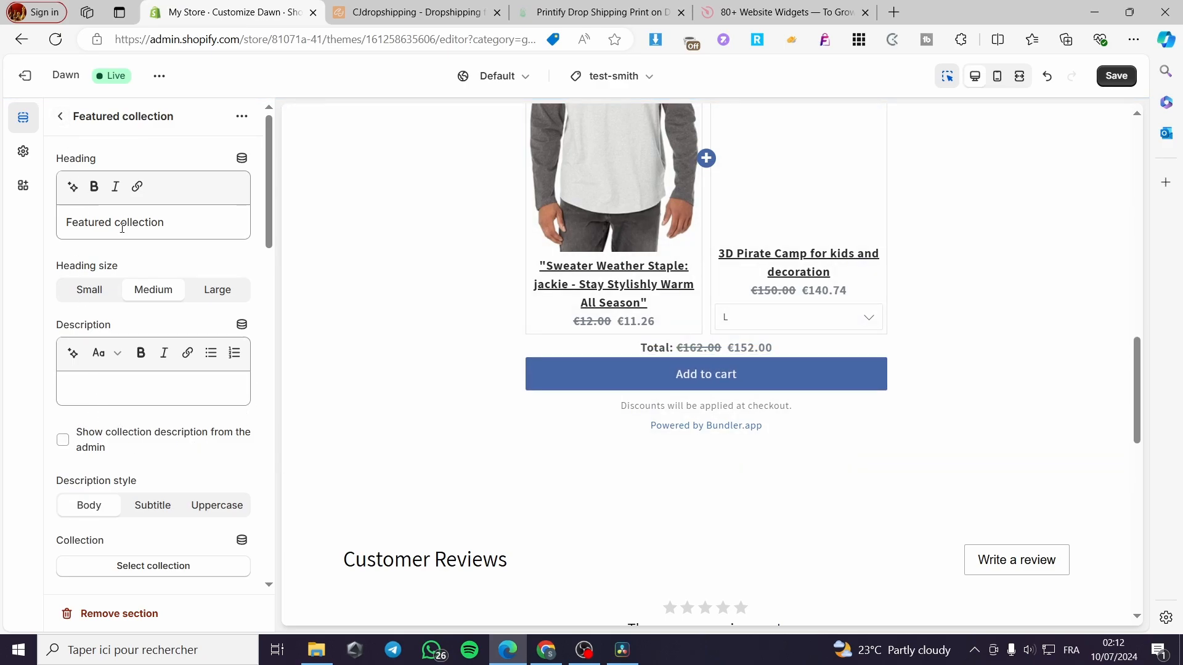
Replace the Featured collection section's heading with "test"
left_click_drag(174, 222, 57, 224)
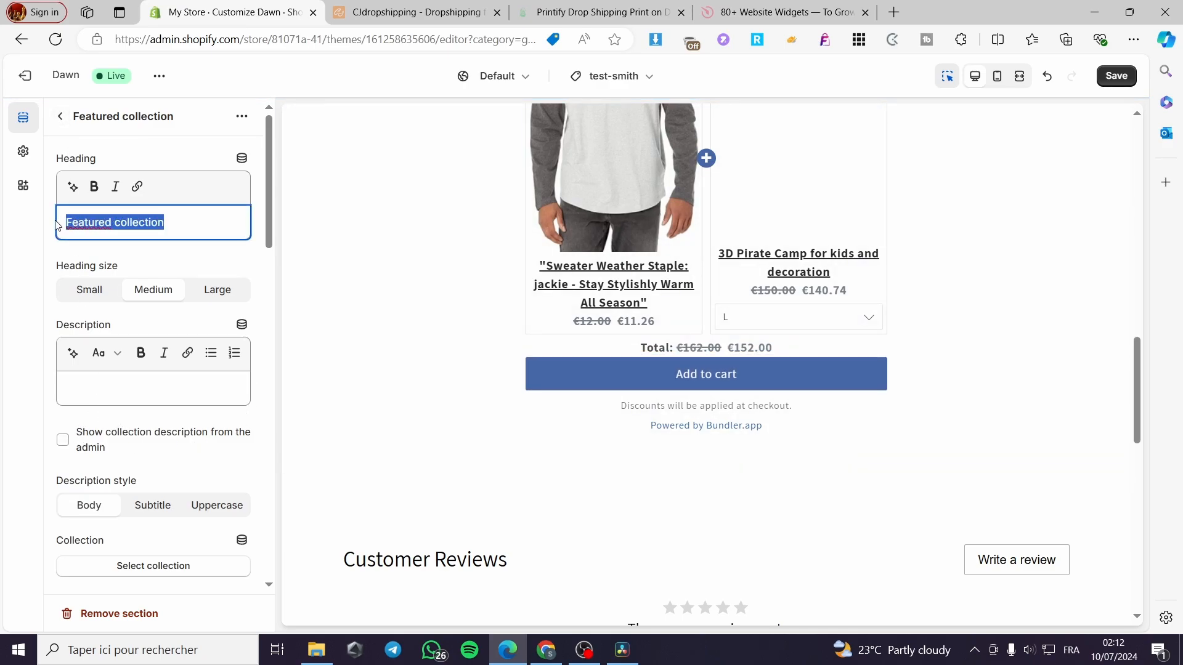
type("ts")
key("BackSpace")
type("est")
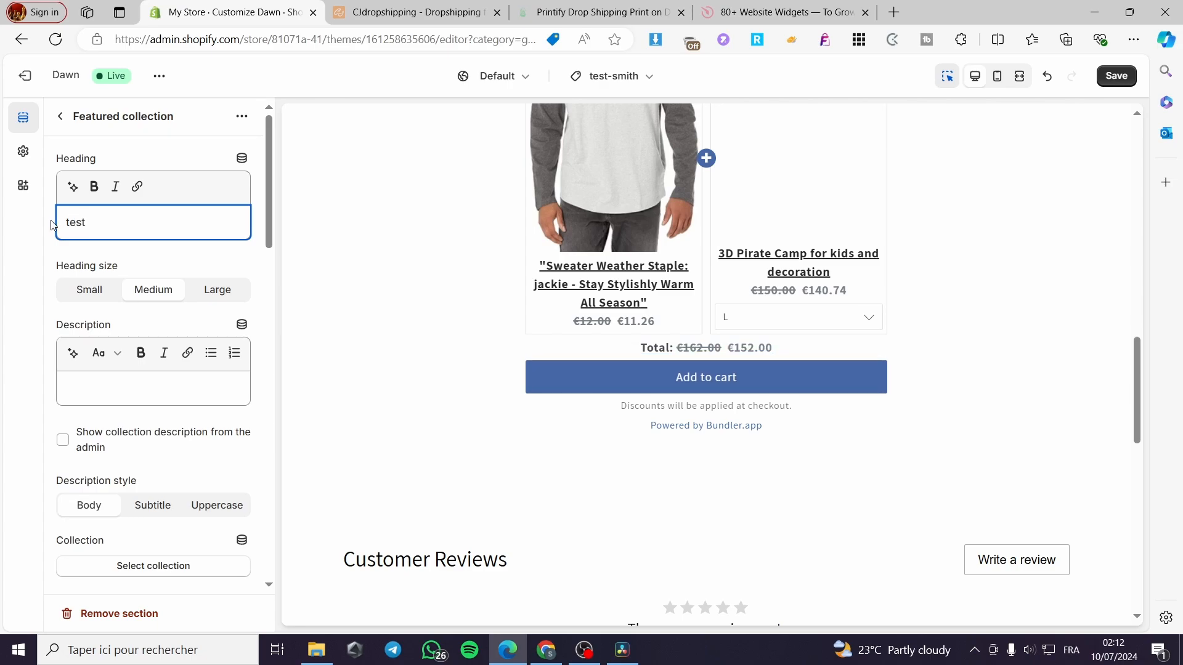
left_click(222, 261)
Move the Featured collection section to the top of the template, above Product information, and save the changes
left_click(62, 121)
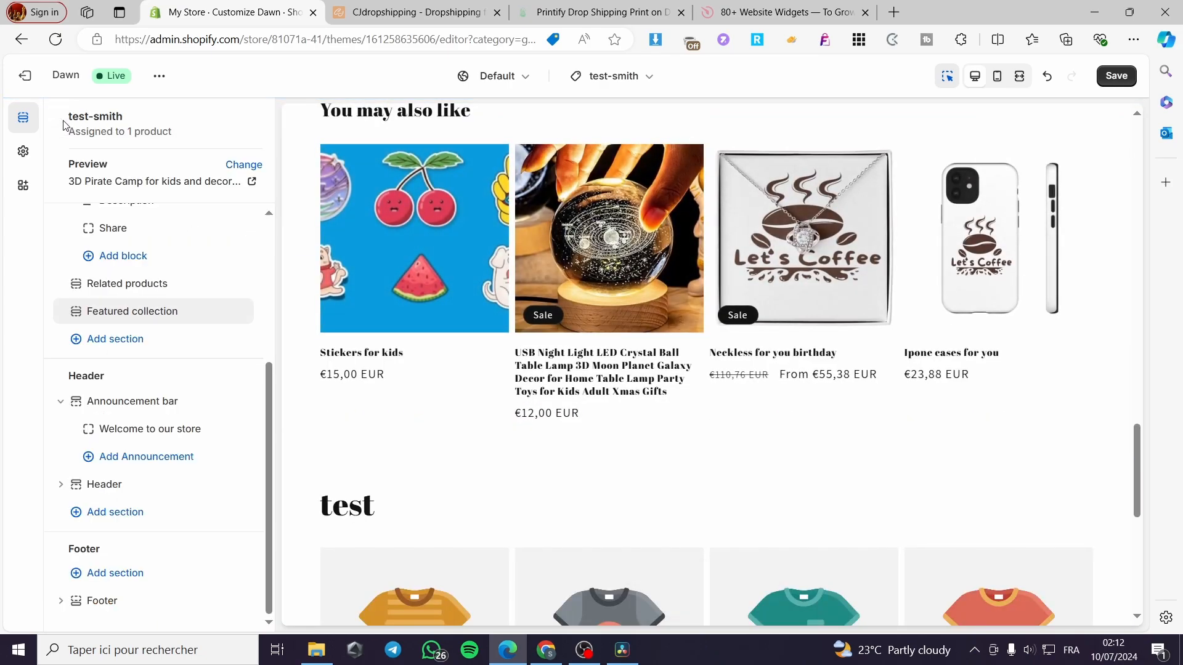
left_click_drag(74, 316, 68, 246)
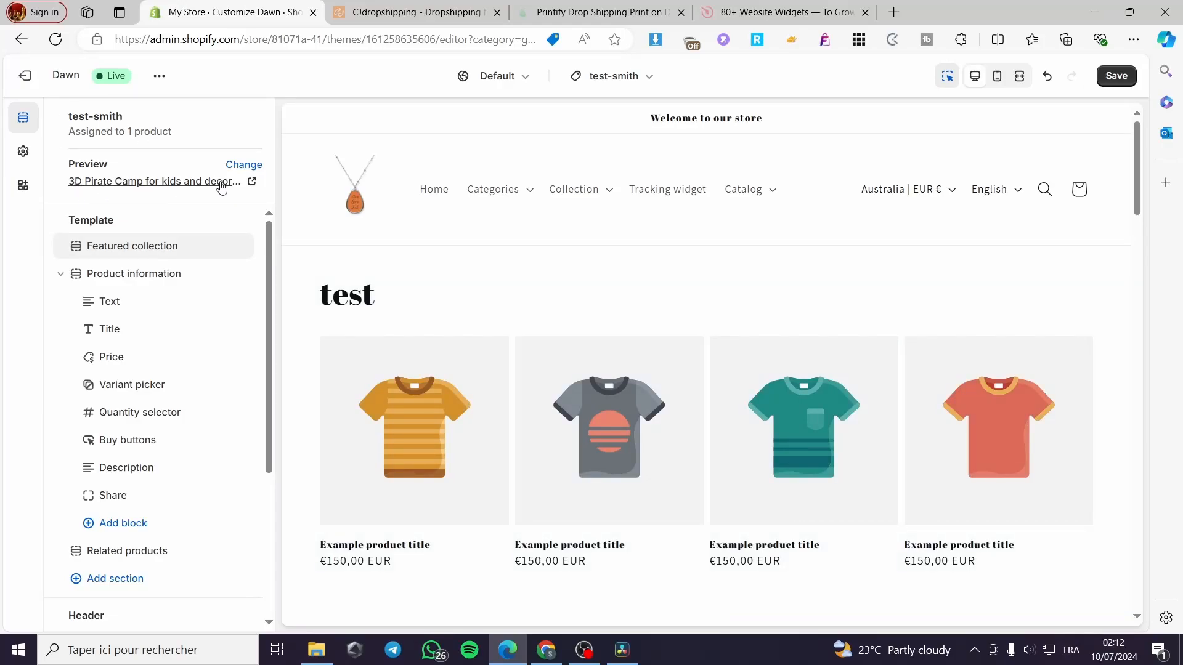
left_click(1129, 73)
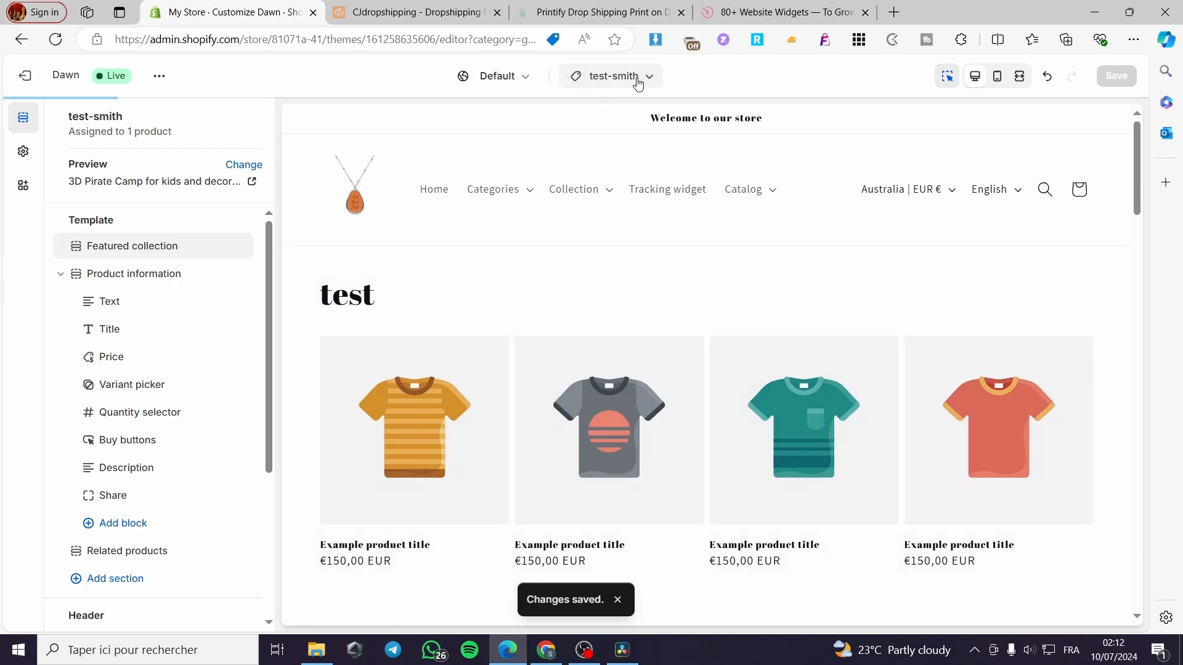
Open the Default product template, look over its page, and preview it with the 3D Pirate Camp product
left_click(609, 76)
left_click(560, 164)
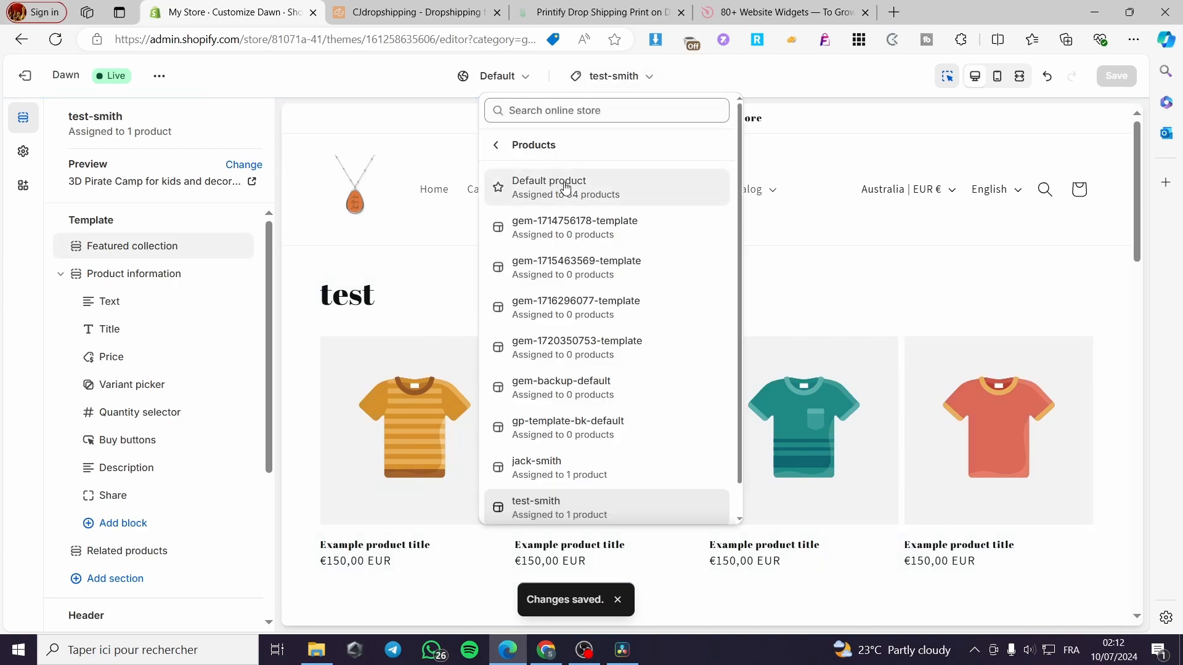
left_click(568, 189)
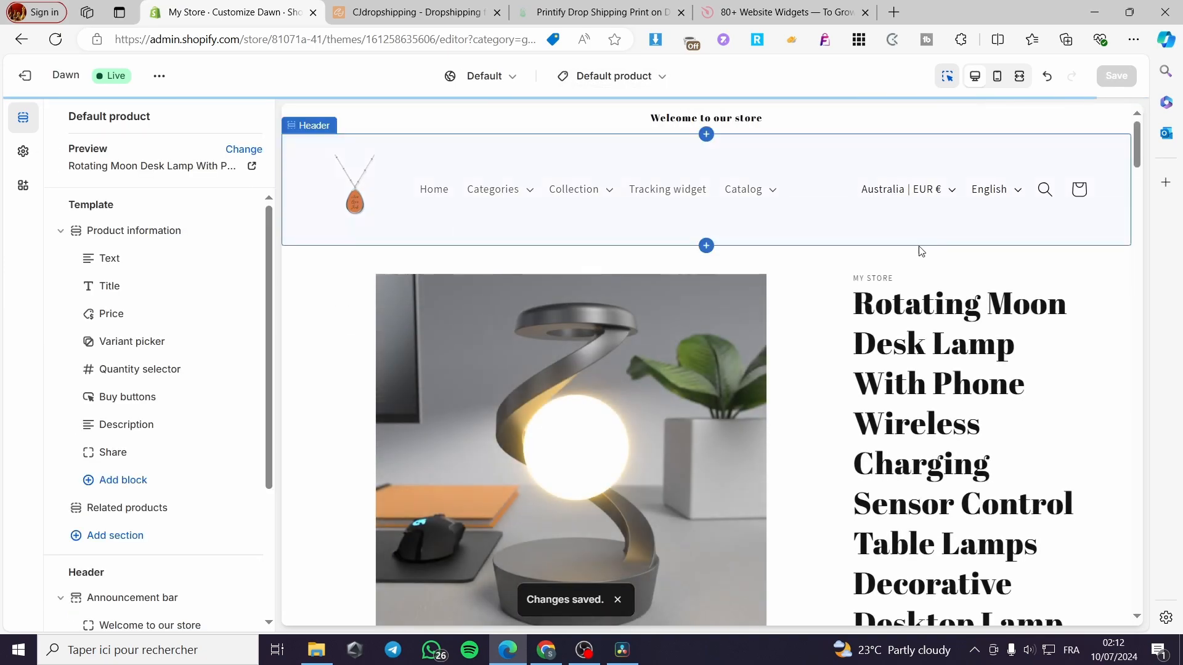
scroll(628, 250, "down", 3)
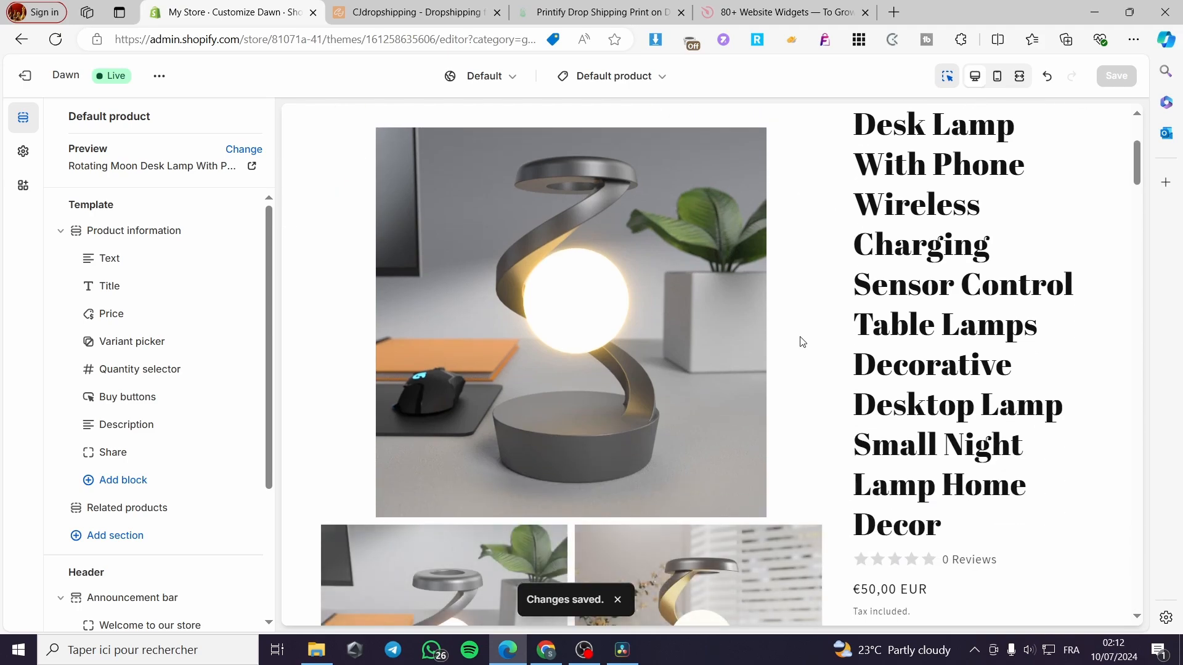
scroll(800, 338, "up", 3)
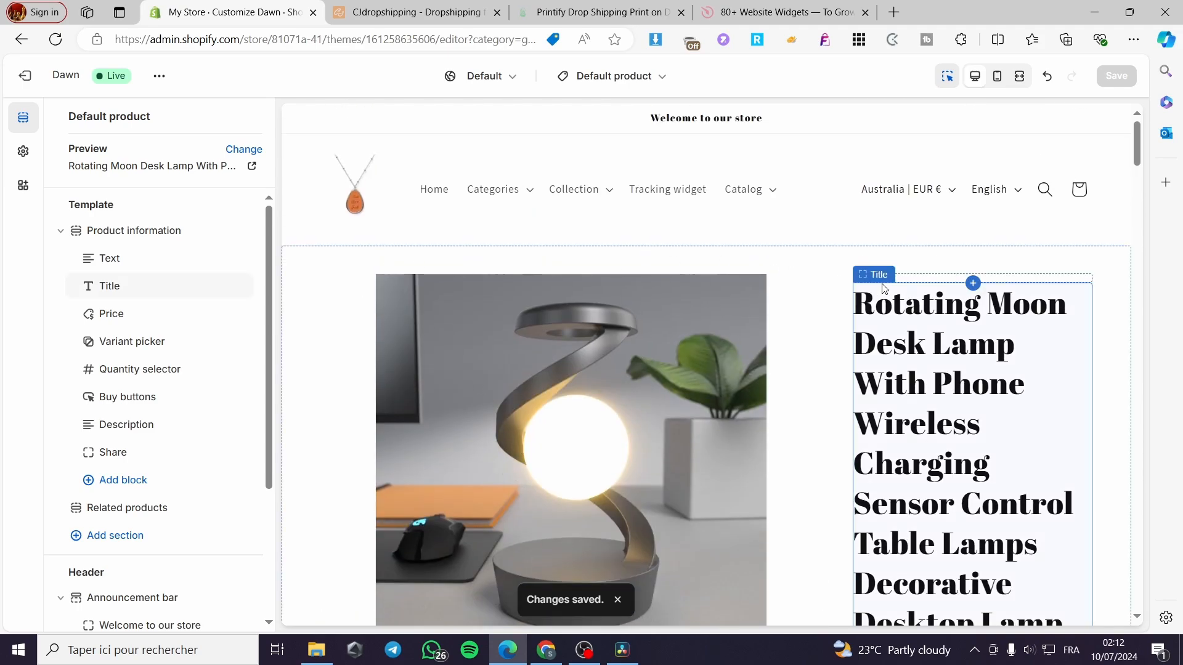
left_click(243, 149)
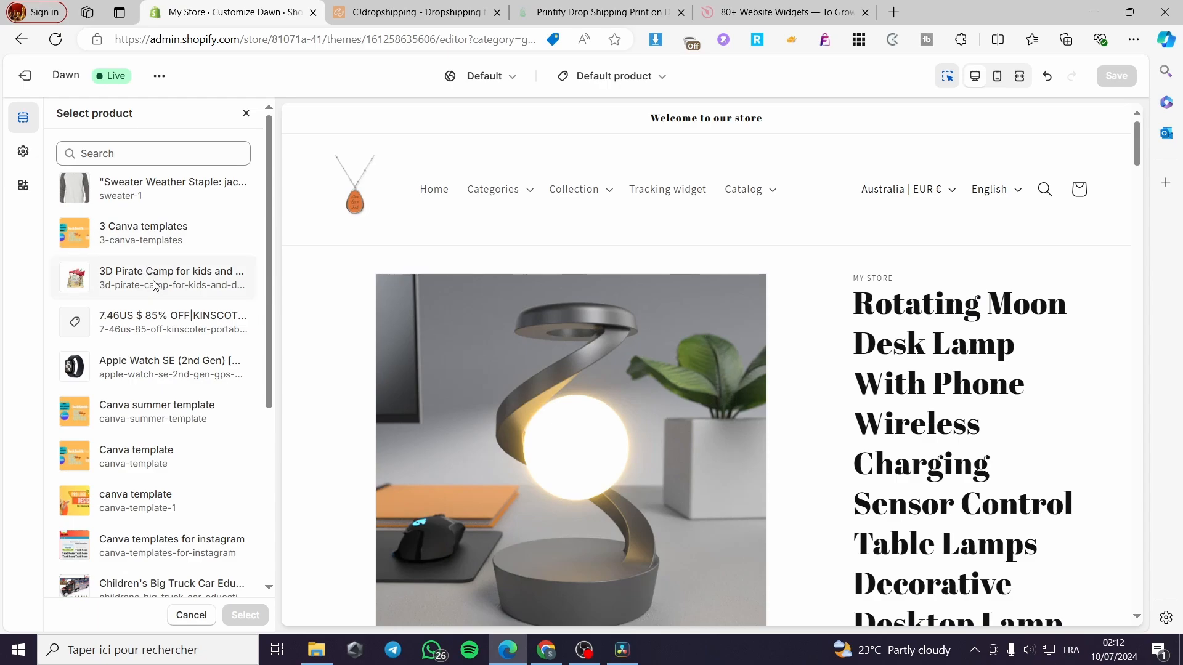
left_click(149, 280)
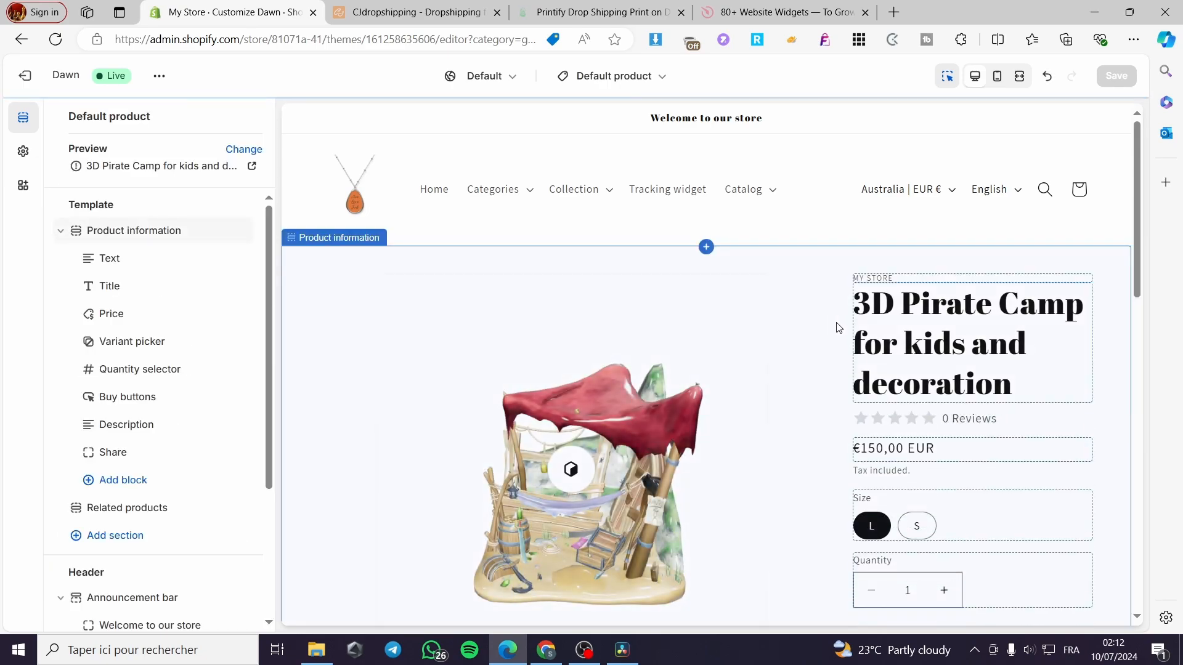
Switch back to the test-smith product template and check its Featured collection section in the preview for comparison
left_click(634, 84)
left_click(632, 87)
left_click(647, 77)
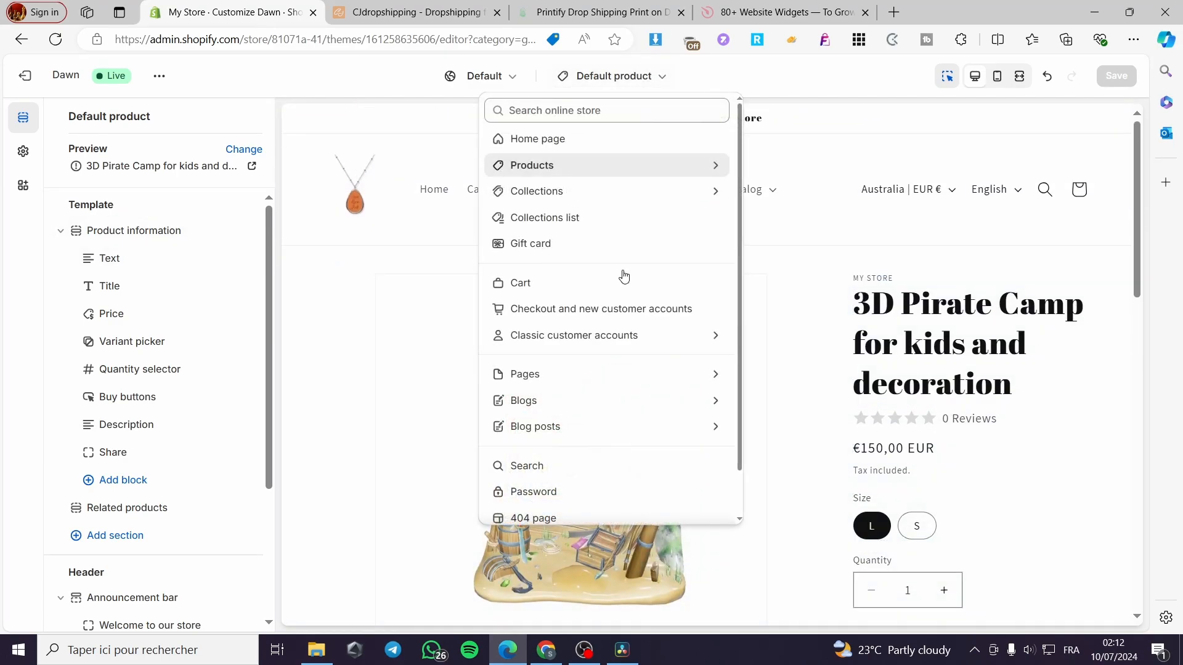
left_click(589, 172)
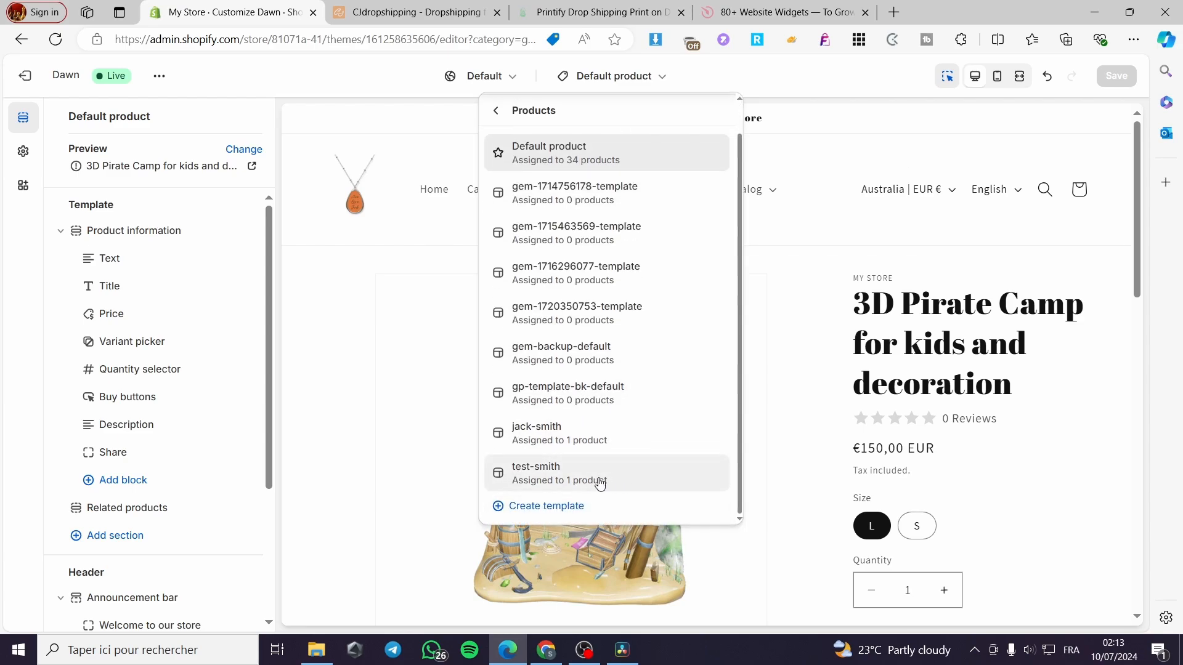
left_click(598, 484)
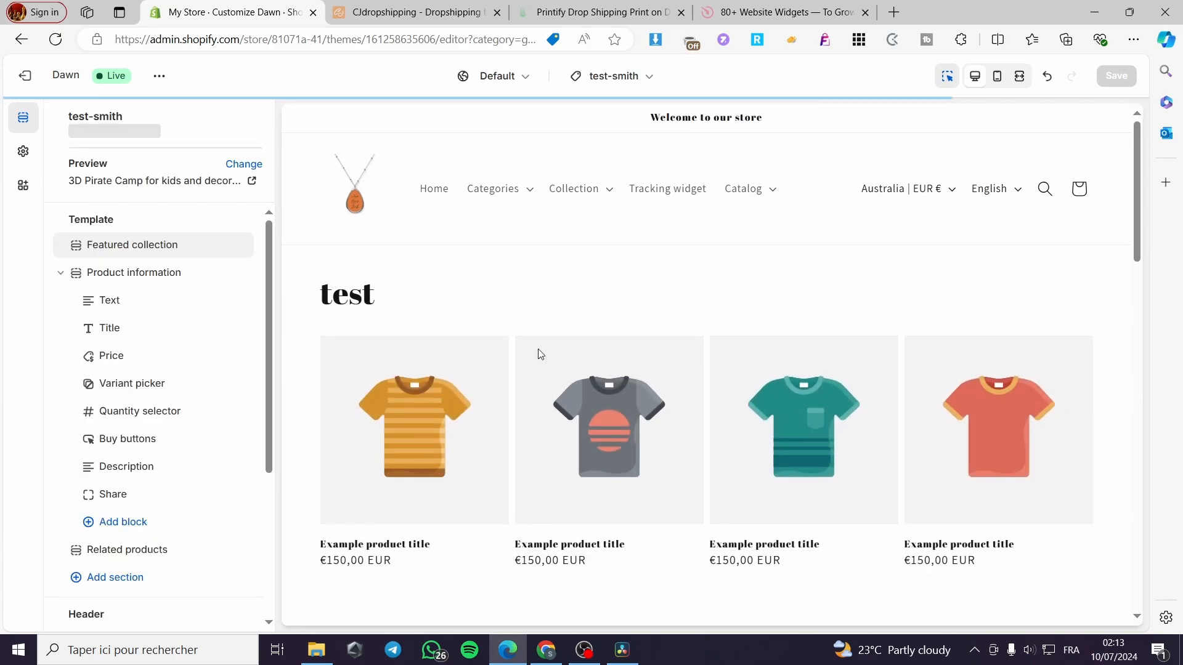
scroll(604, 364, "down", 2)
left_click(895, 152)
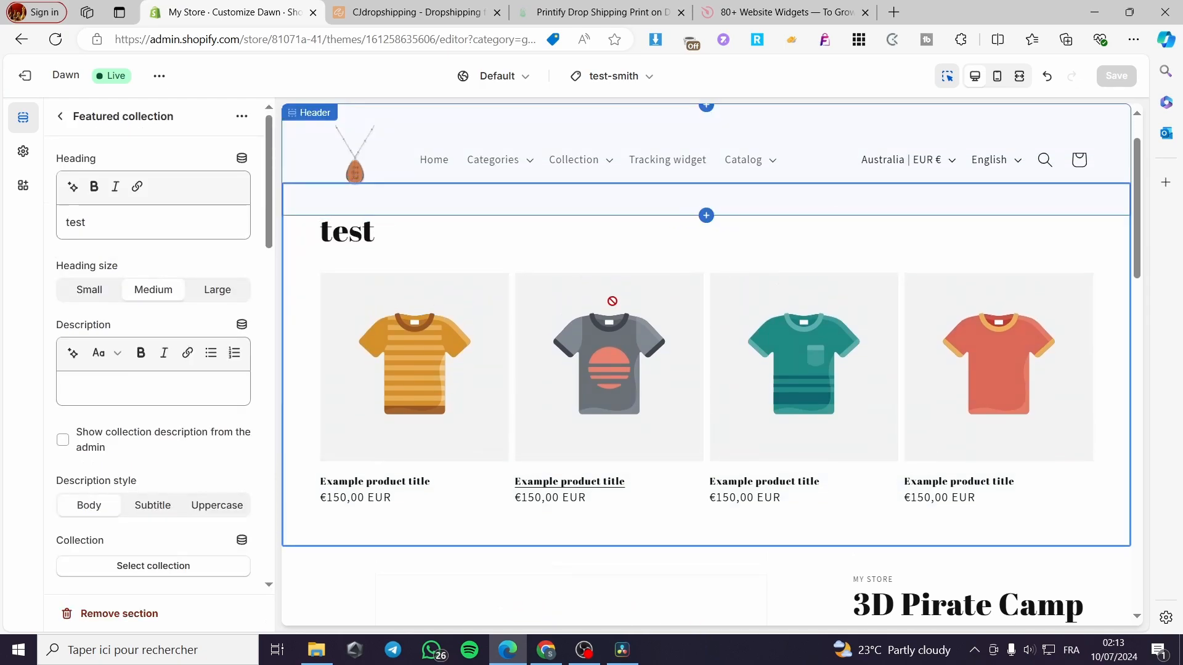
left_click(60, 116)
Examine the theme sections, app sections and Product information blocks available for the template, without adding any
left_click(127, 576)
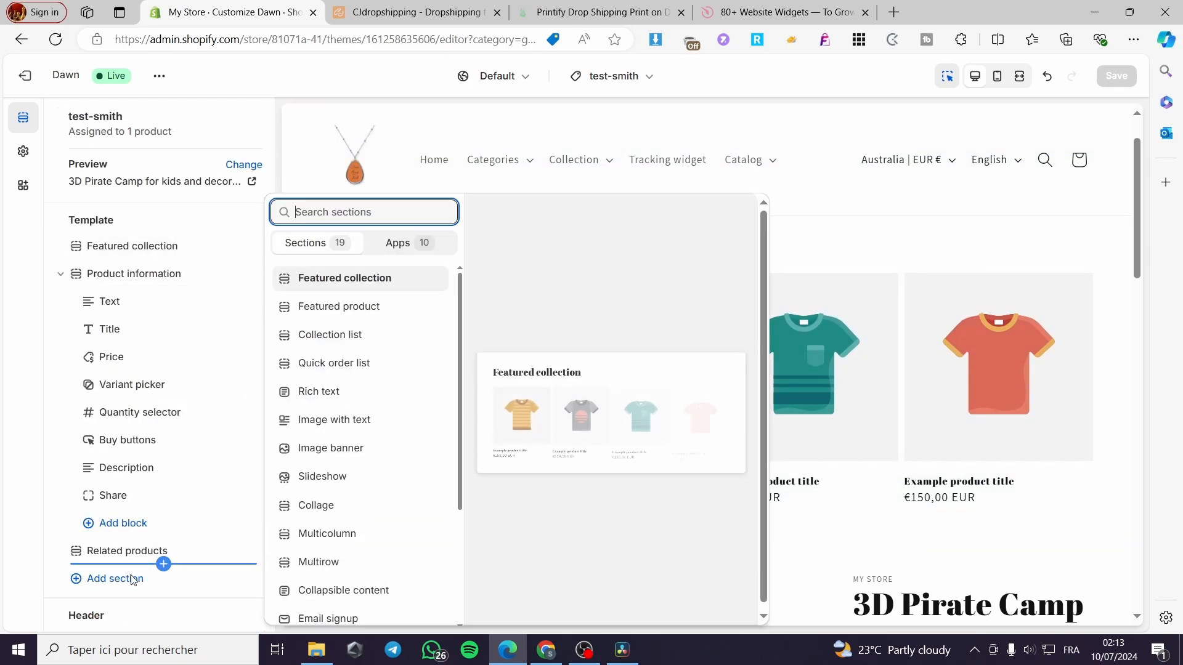
left_click(119, 583)
left_click(119, 584)
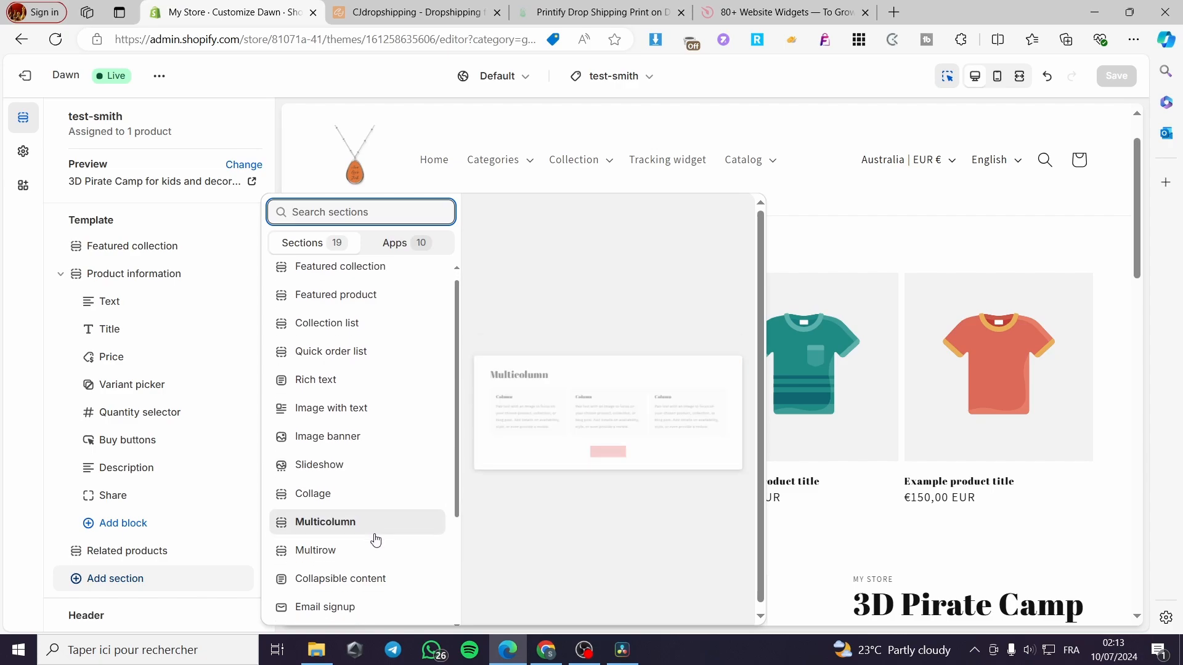
scroll(365, 489, "down", 3)
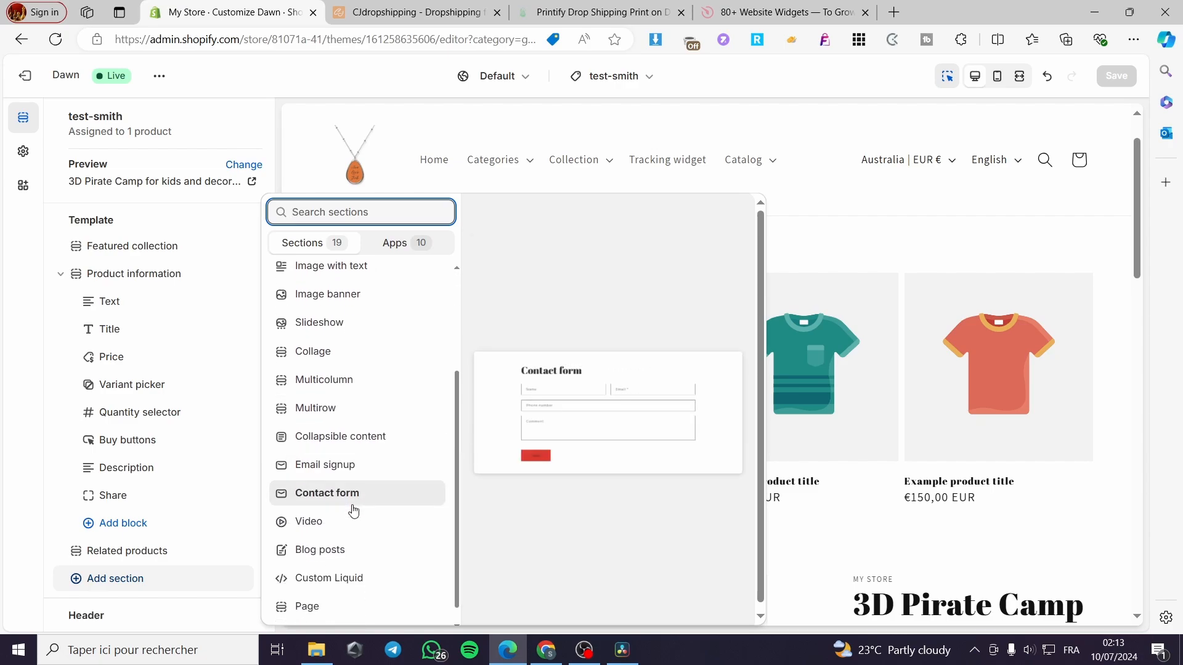
scroll(336, 542, "down", 1)
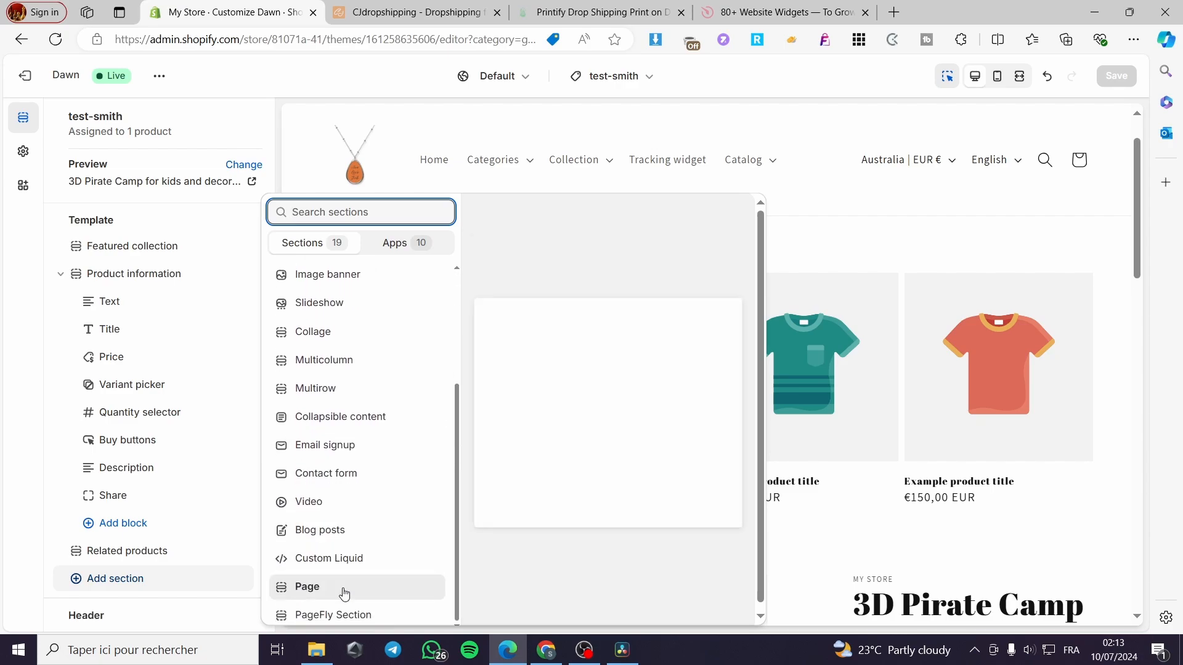
scroll(367, 431, "up", 2)
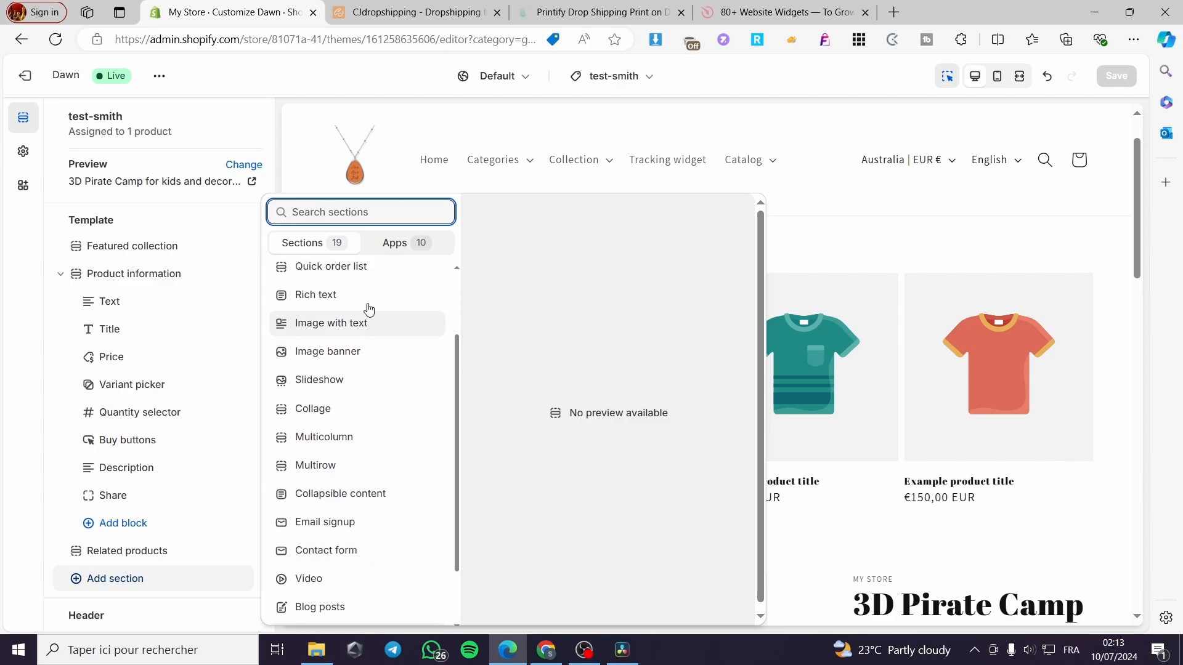
left_click(392, 244)
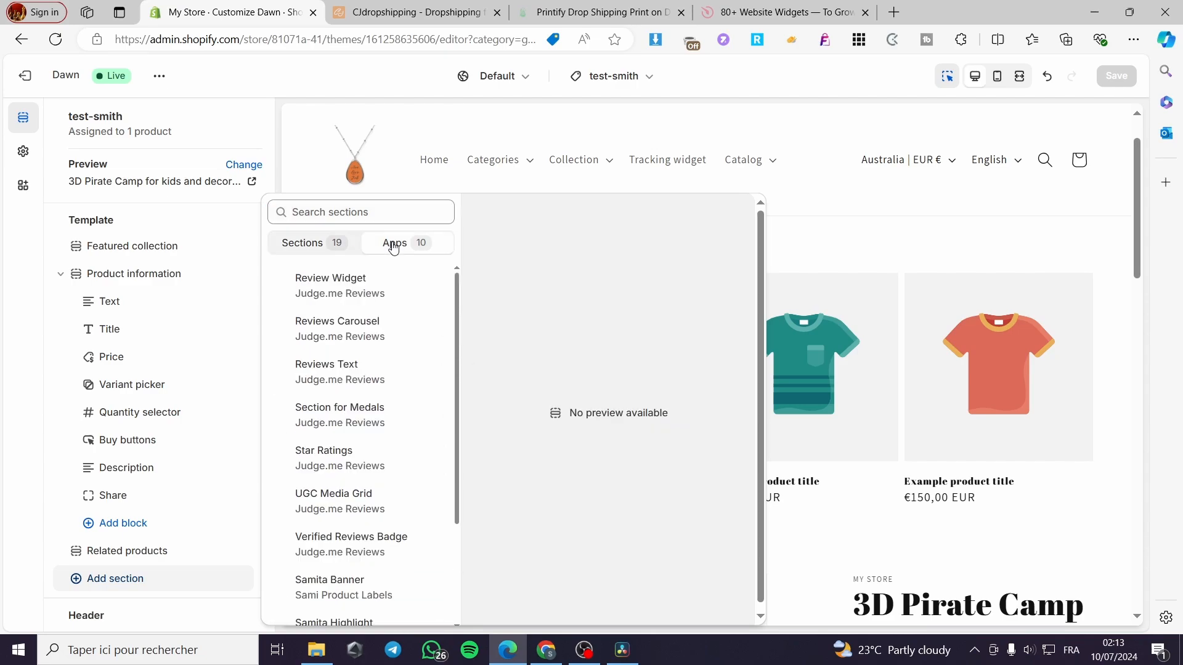
left_click(123, 523)
left_click(124, 523)
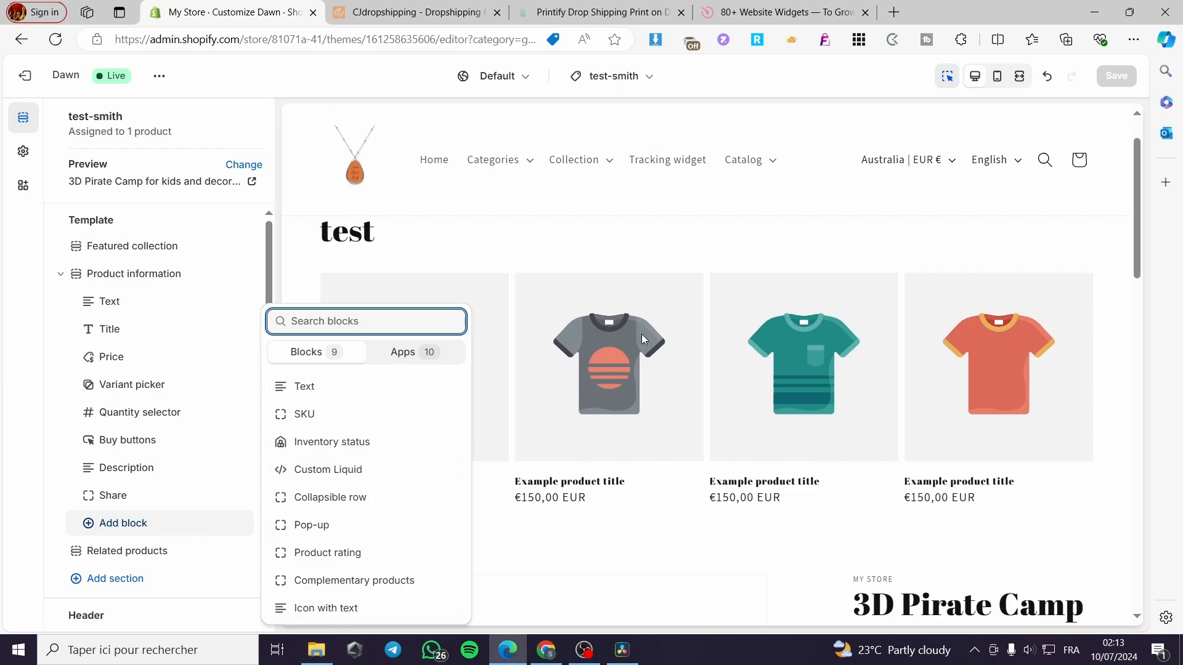
left_click(710, 190)
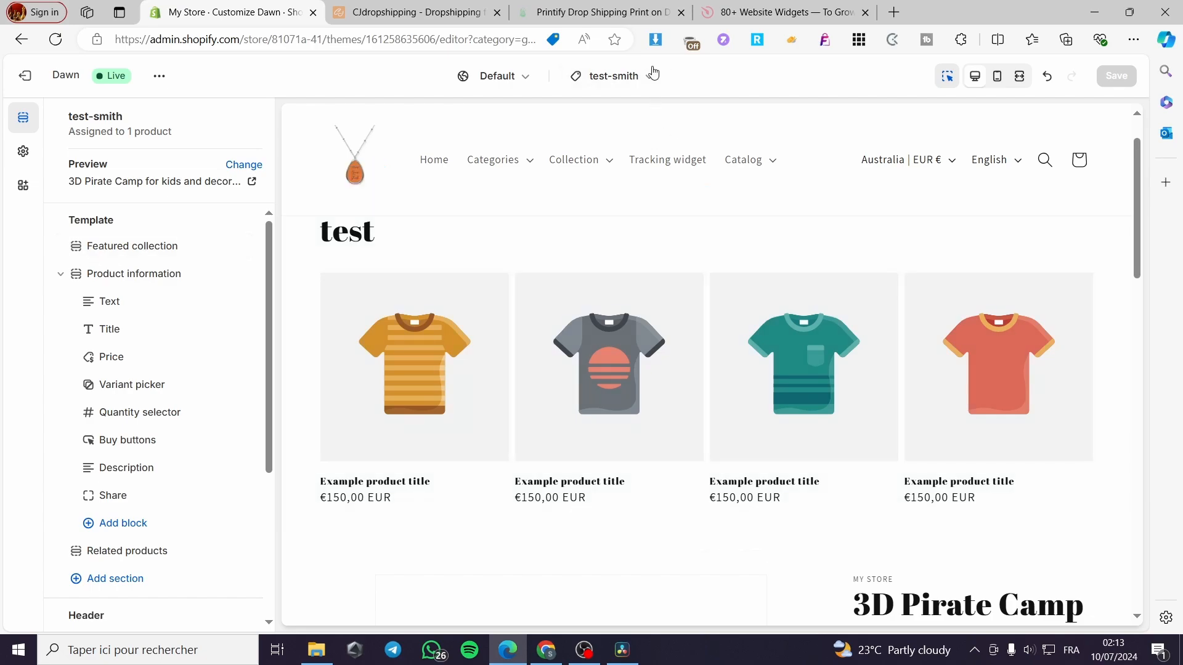